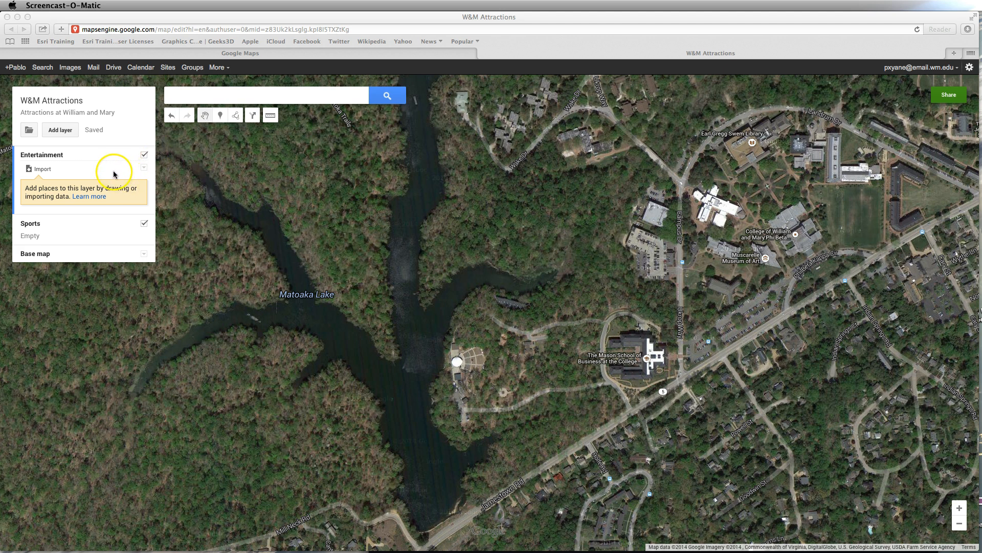
# - Place a marker in the Entertainment layer on the Lake Matoaka Amphitheater, in front of its seating
pyautogui.click(78, 174)
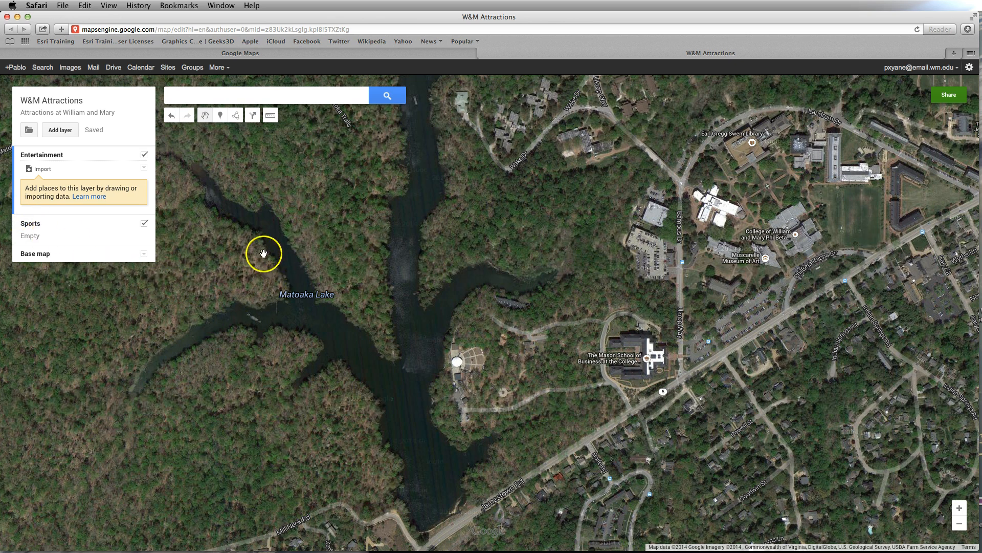
pyautogui.click(221, 116)
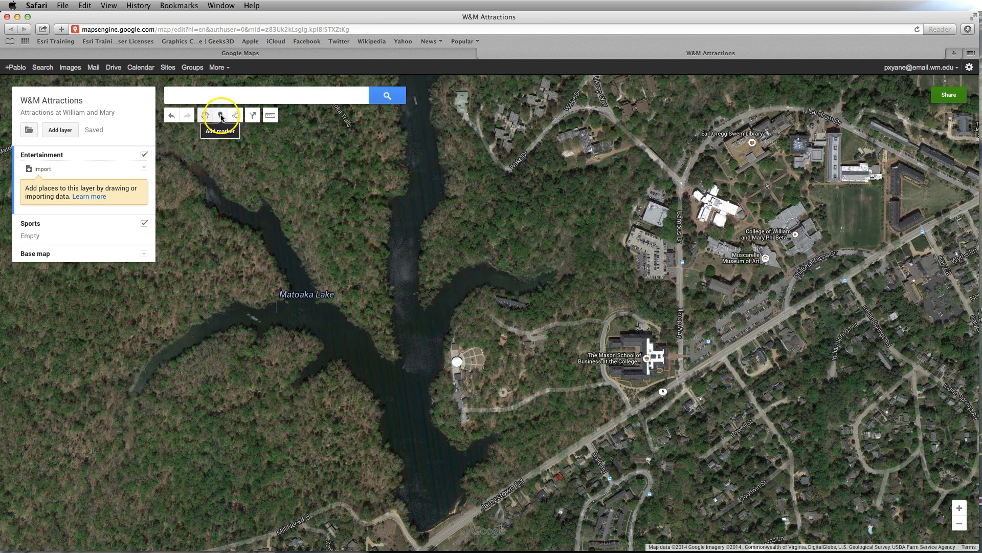
pyautogui.click(221, 116)
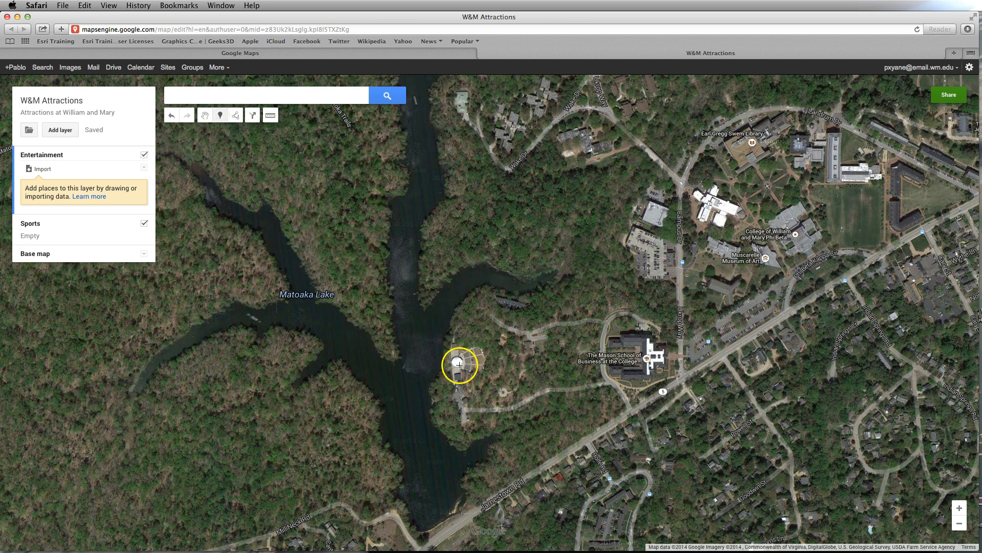
pyautogui.scroll(2, 460, 364)
pyautogui.scroll(1, 463, 365)
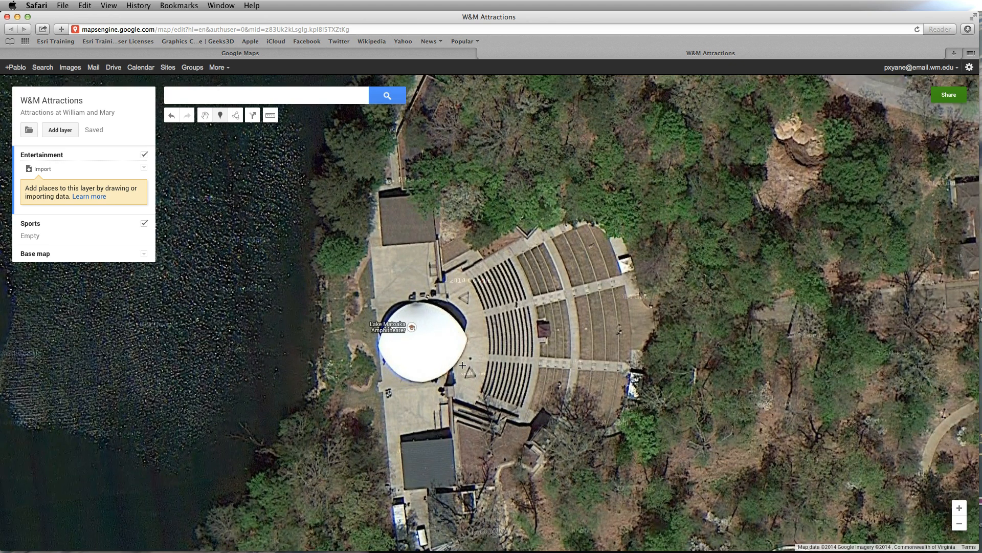
pyautogui.click(480, 333)
# - Title the new marker "Amphitheater", give it the description "Great Music!" and save it
pyautogui.write('Amphitheater')
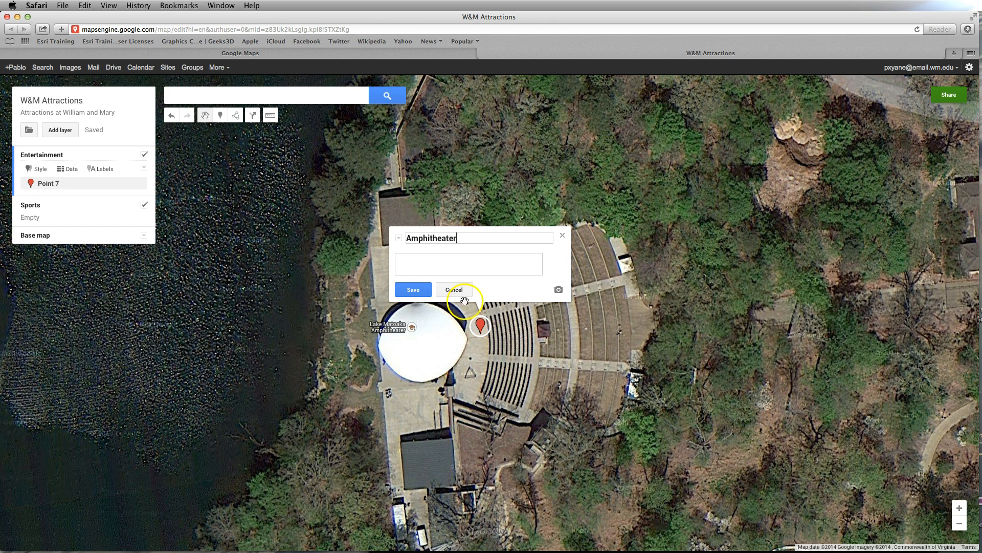
pyautogui.click(445, 256)
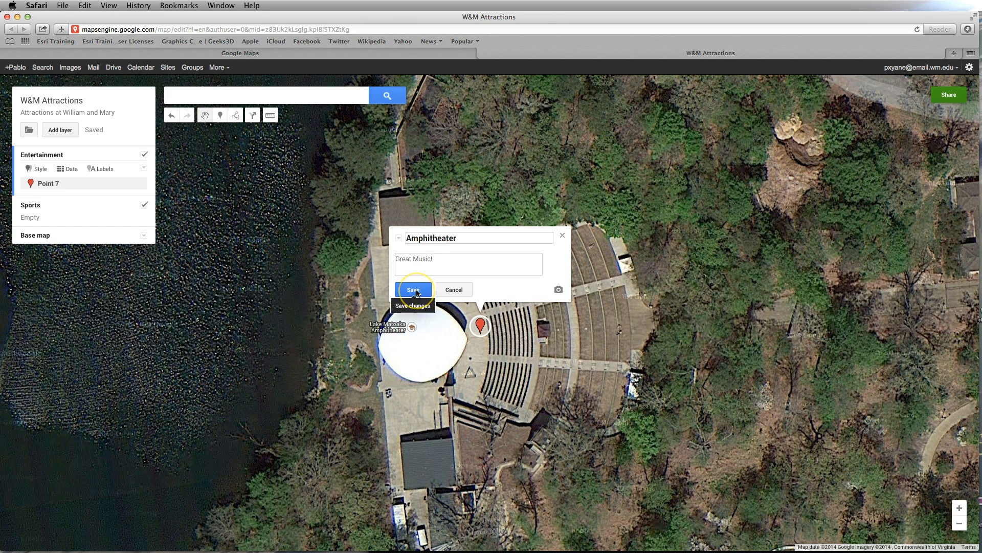
pyautogui.click(416, 291)
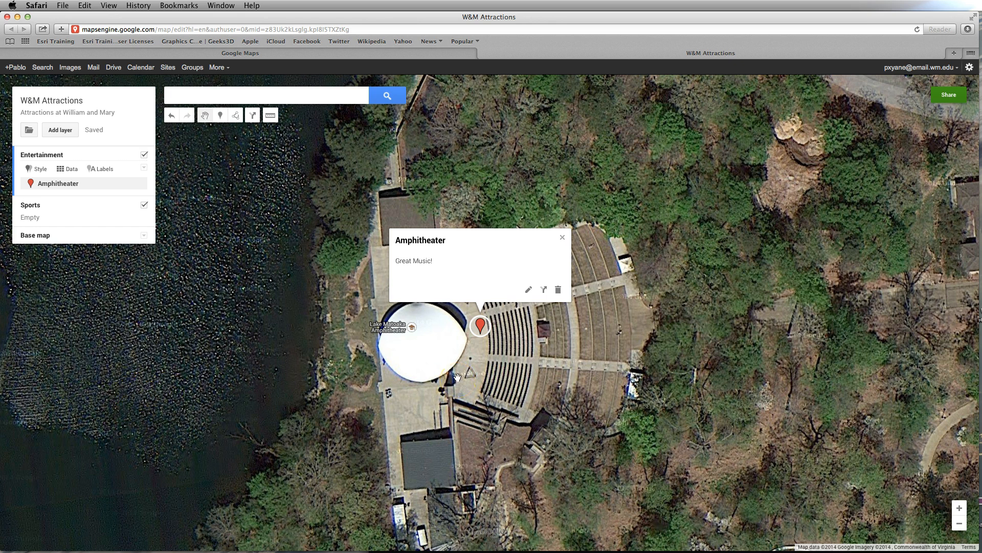
pyautogui.click(563, 237)
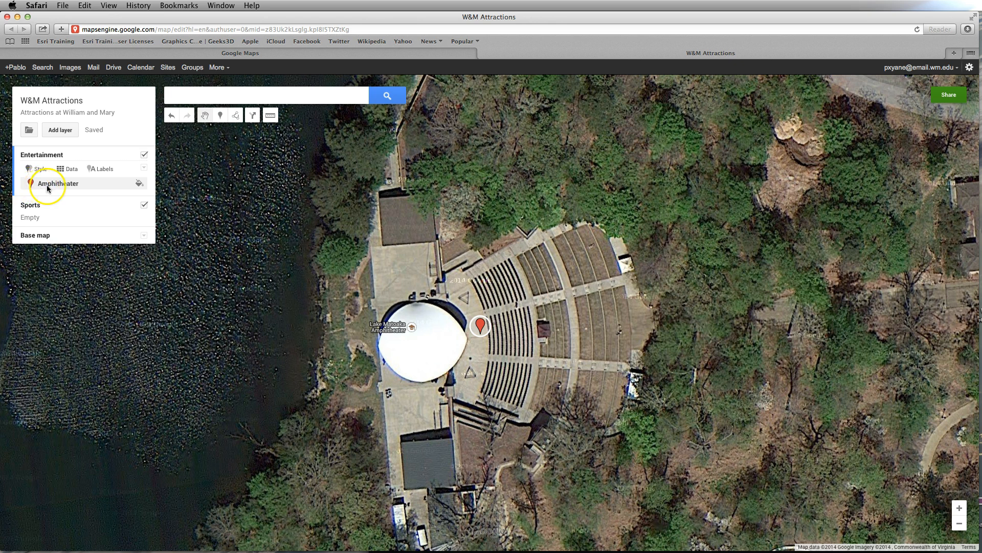
# - Change the Amphitheater marker's icon to the yellow theater masks from the Business group of the icon library
pyautogui.click(139, 185)
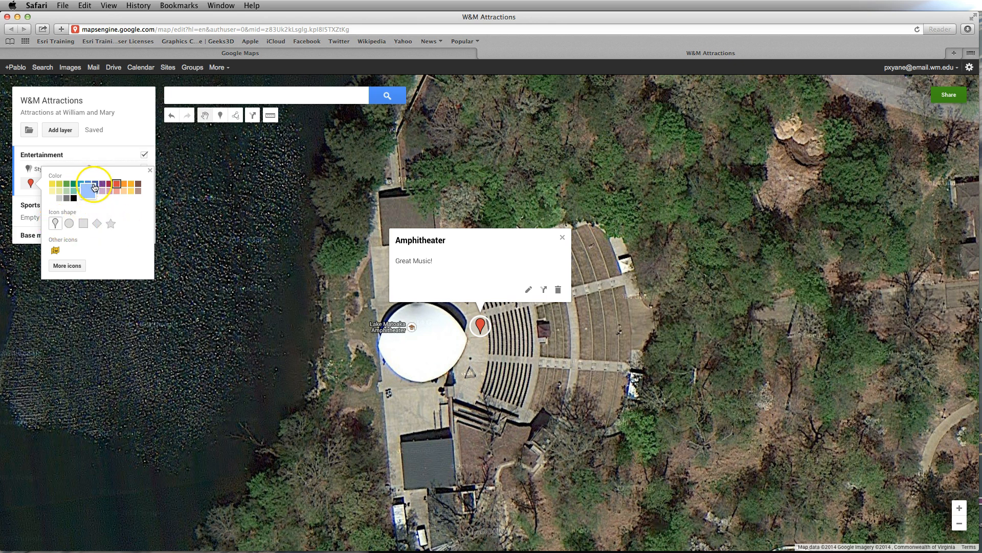
pyautogui.click(67, 265)
pyautogui.click(409, 374)
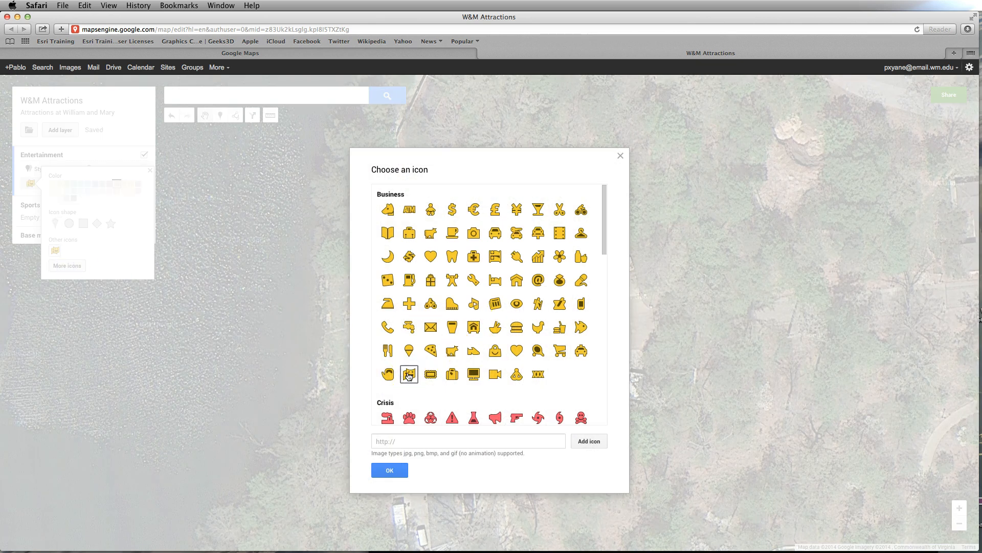
pyautogui.click(391, 474)
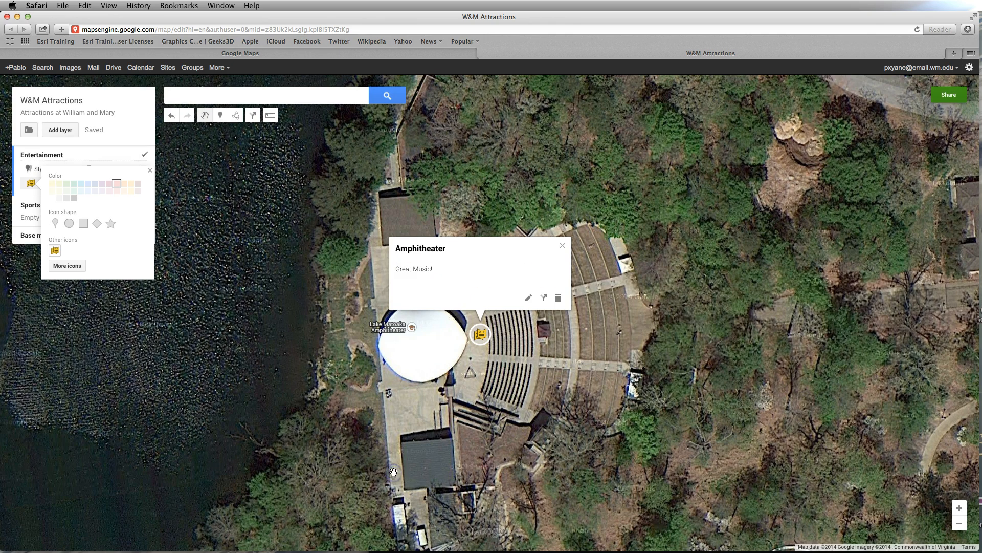
pyautogui.click(458, 388)
pyautogui.click(488, 337)
pyautogui.click(562, 246)
# - Place a marker in the Entertainment layer on the building north of Jefferson Hall, east of the Thomas Jefferson Statue
pyautogui.scroll(-2, 592, 344)
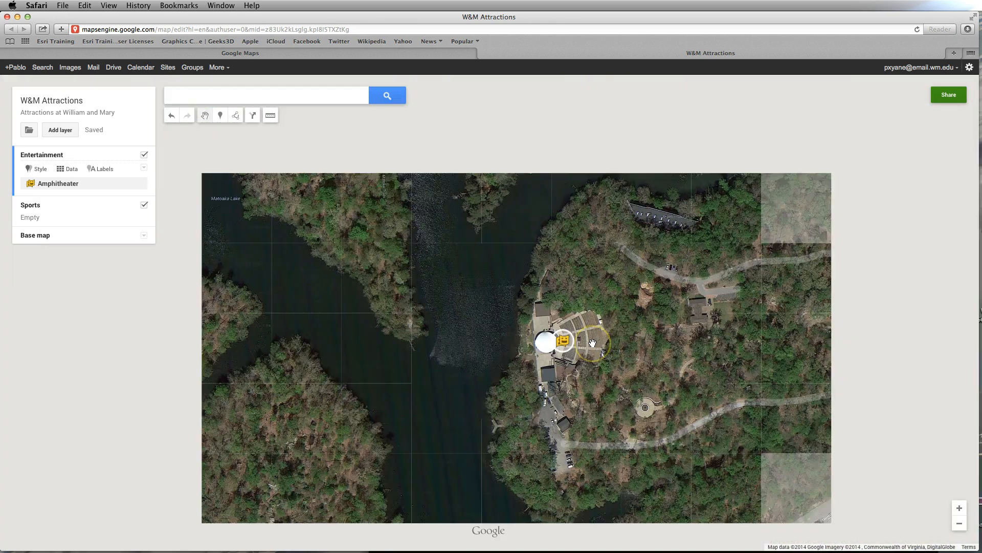
pyautogui.moveTo(890, 369); pyautogui.dragTo(309, 460)
pyautogui.moveTo(832, 160); pyautogui.dragTo(412, 390)
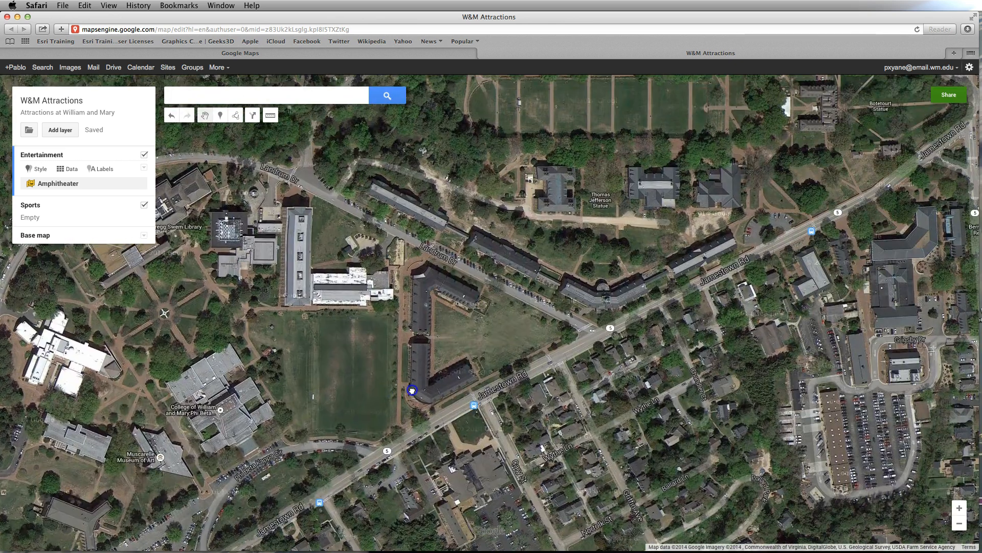
pyautogui.moveTo(776, 236); pyautogui.dragTo(716, 309)
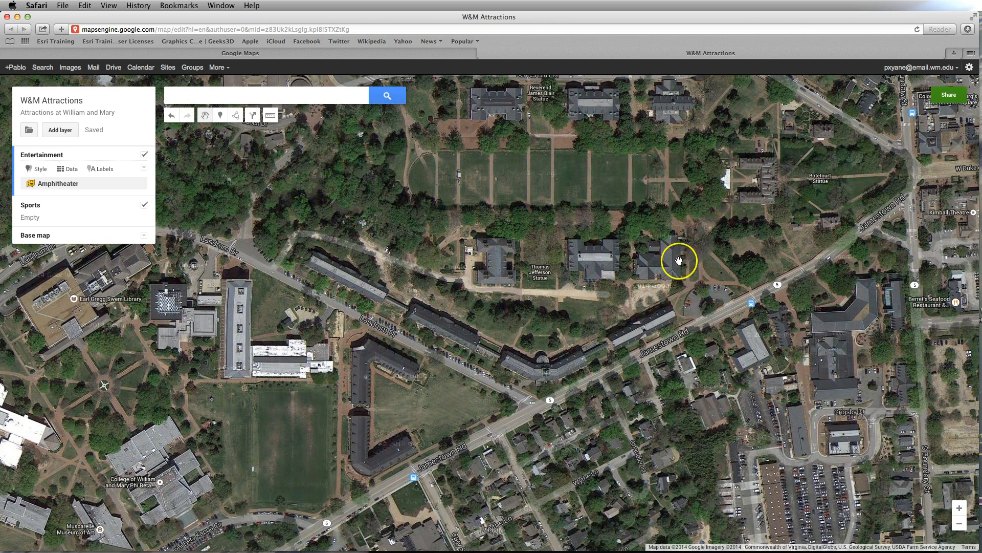
pyautogui.doubleClick(647, 260)
pyautogui.doubleClick(648, 260)
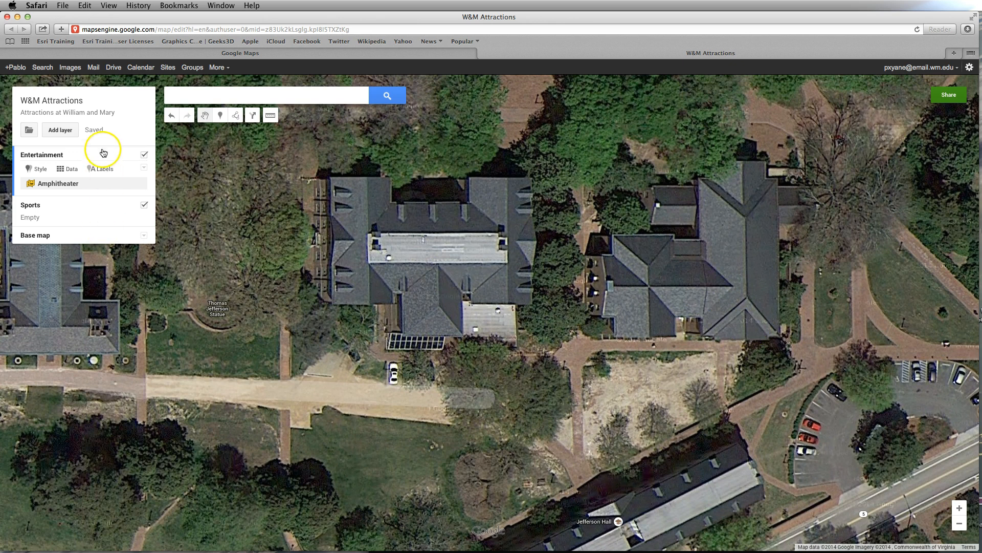
pyautogui.click(220, 116)
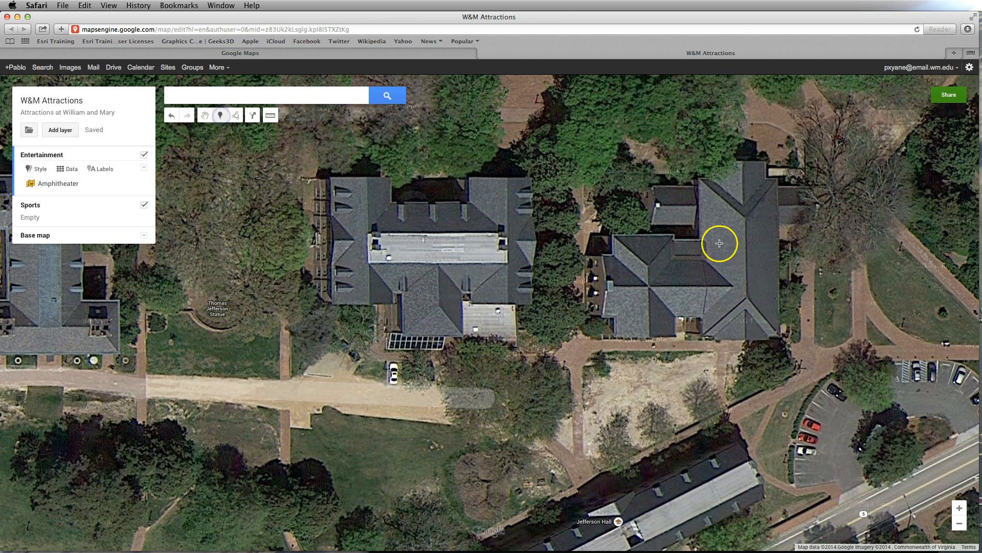
pyautogui.click(647, 274)
# - Title the new marker "Ewell Hall", give it the description "More Music!" and save it
pyautogui.write('Ewell Hall')
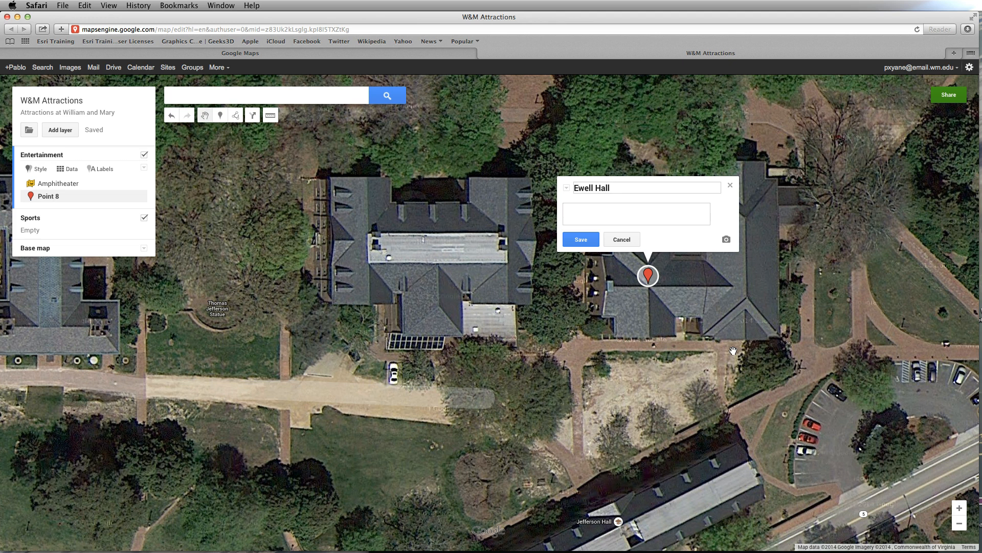
pyautogui.click(607, 211)
pyautogui.click(582, 242)
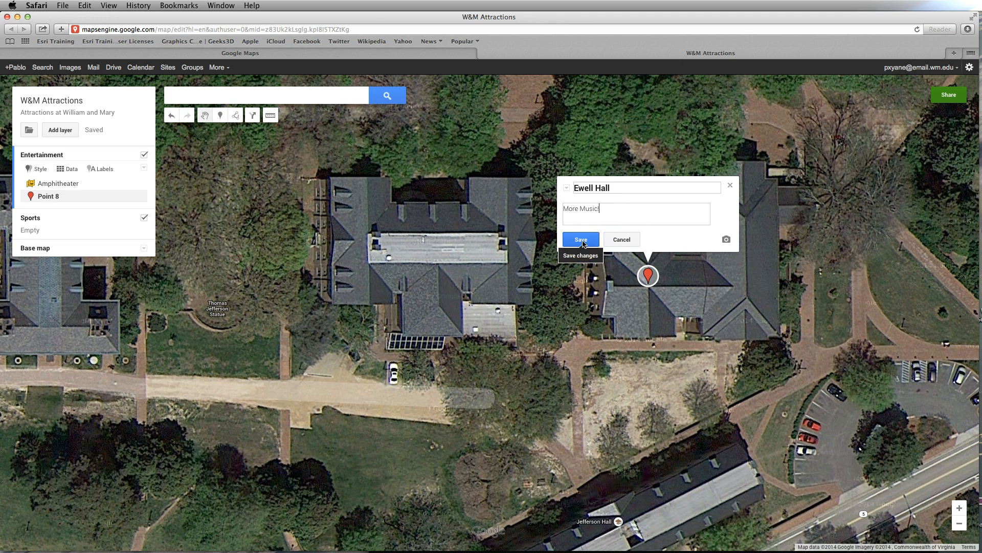
pyautogui.click(582, 242)
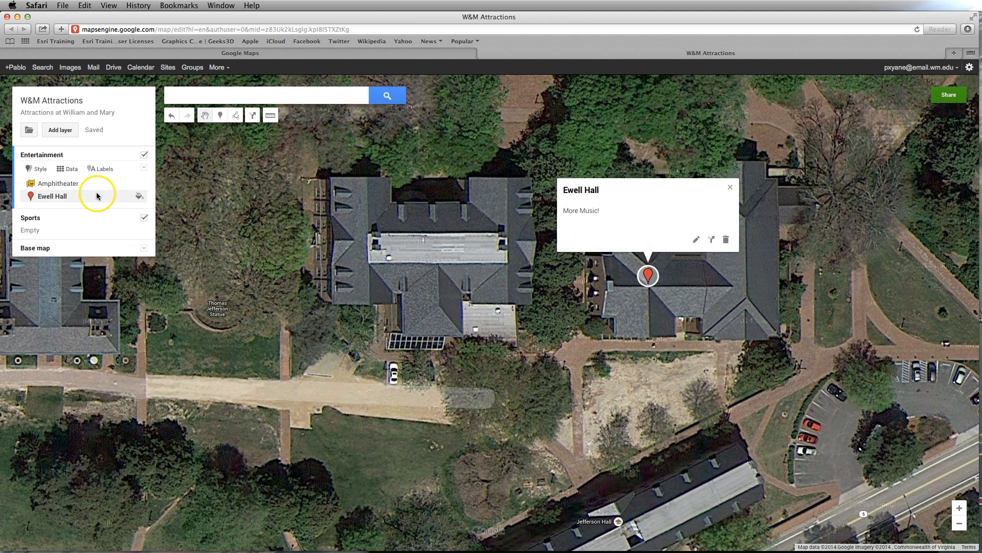
# - Change the Ewell Hall marker's icon to the yellow theater masks already used in the map
pyautogui.click(139, 199)
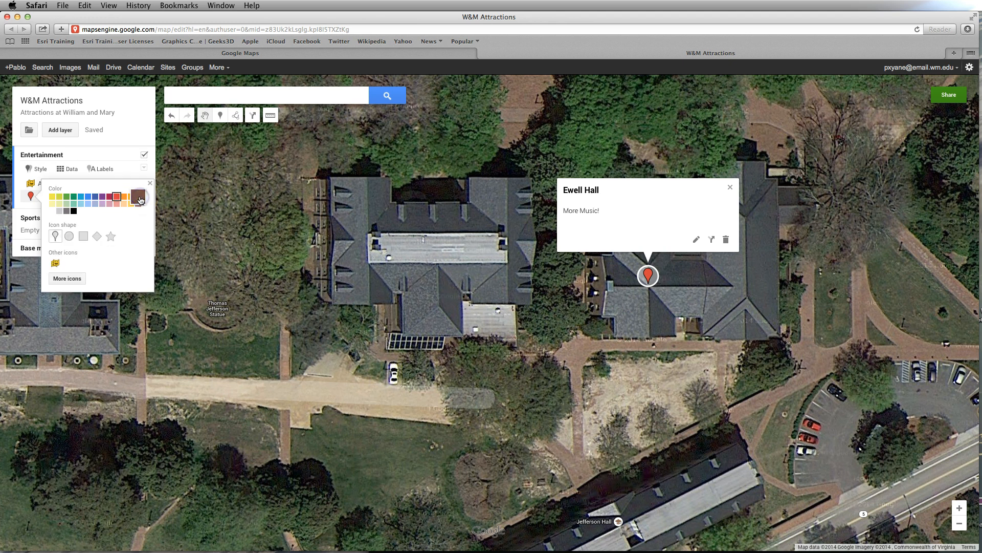
pyautogui.click(55, 264)
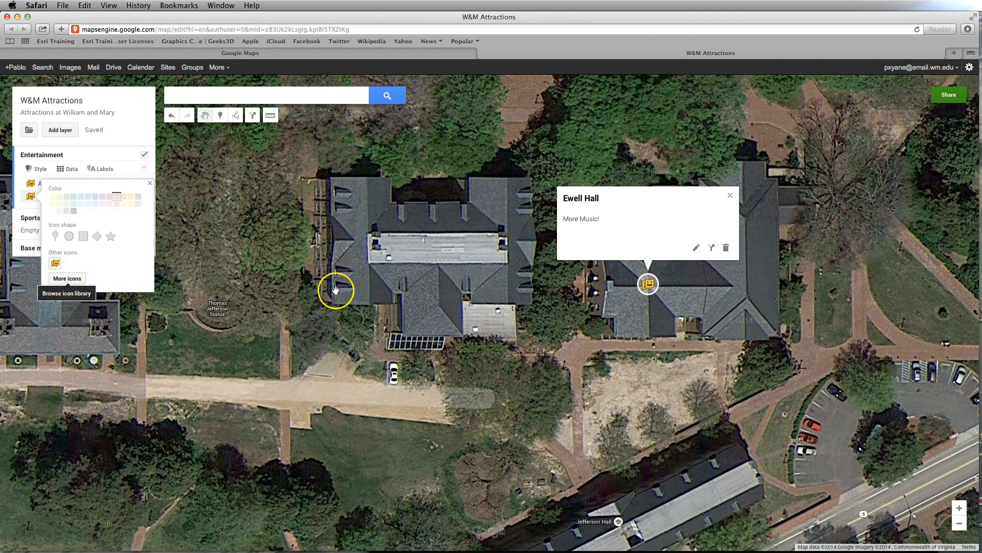
pyautogui.click(730, 197)
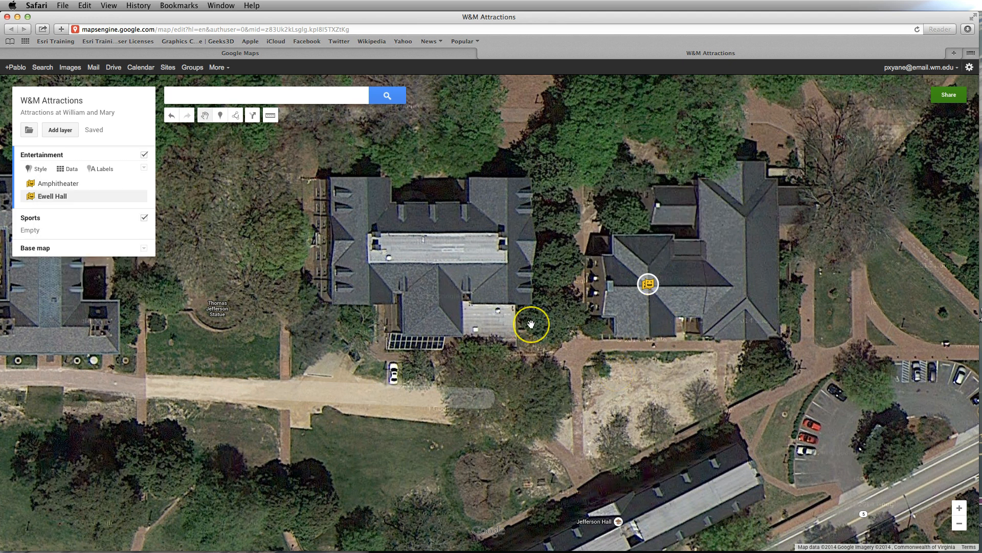
# - Place a marker in the Entertainment layer on the College of William and Mary Phi Beta building near the Muscarelle Museum of Art
pyautogui.scroll(-1, 531, 324)
pyautogui.moveTo(208, 380); pyautogui.dragTo(533, 372)
pyautogui.moveTo(147, 438); pyautogui.dragTo(543, 283)
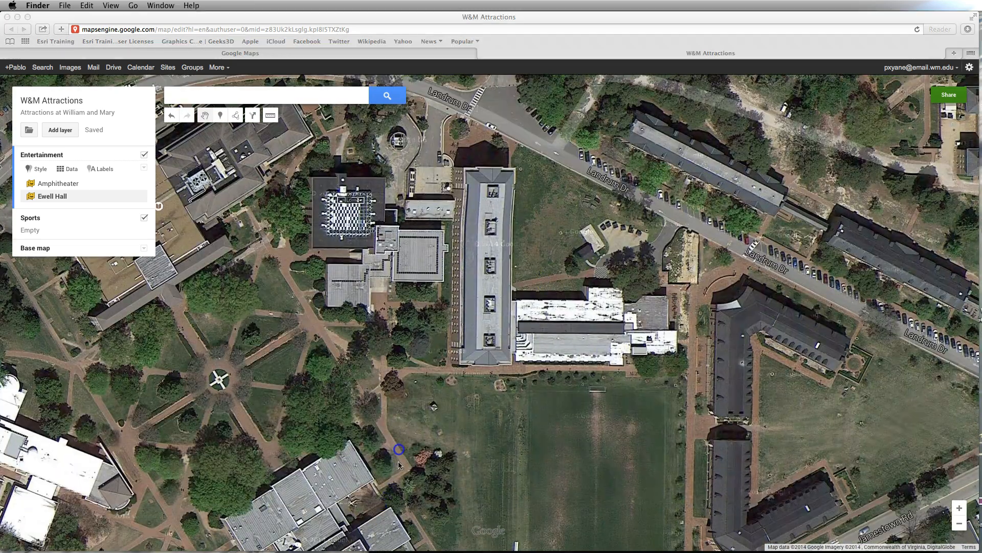
pyautogui.moveTo(419, 415); pyautogui.dragTo(446, 362)
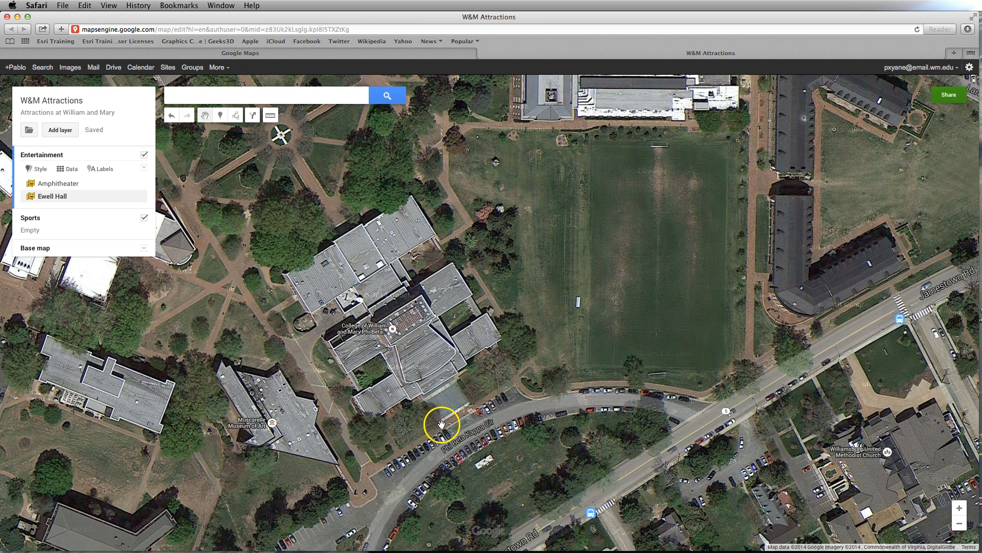
pyautogui.click(221, 117)
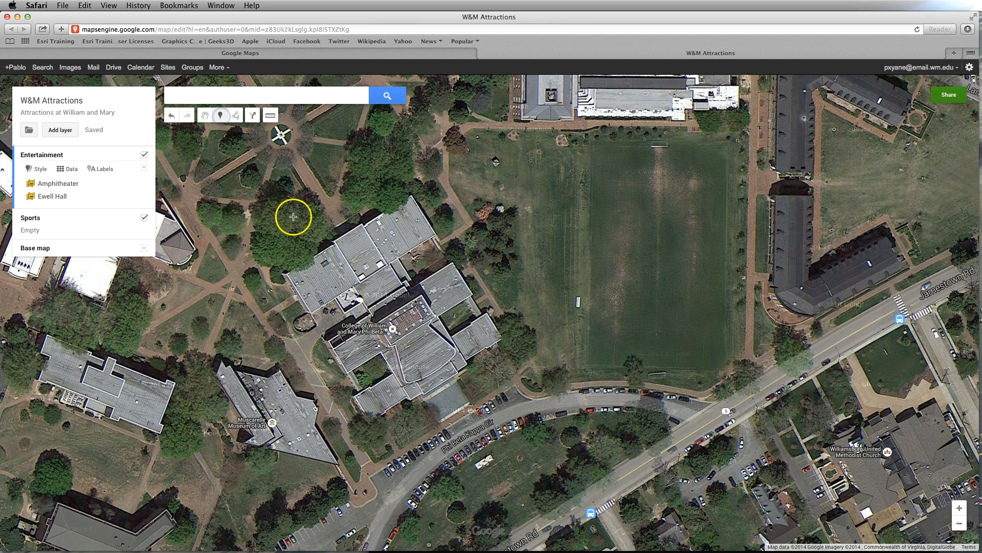
pyautogui.click(423, 359)
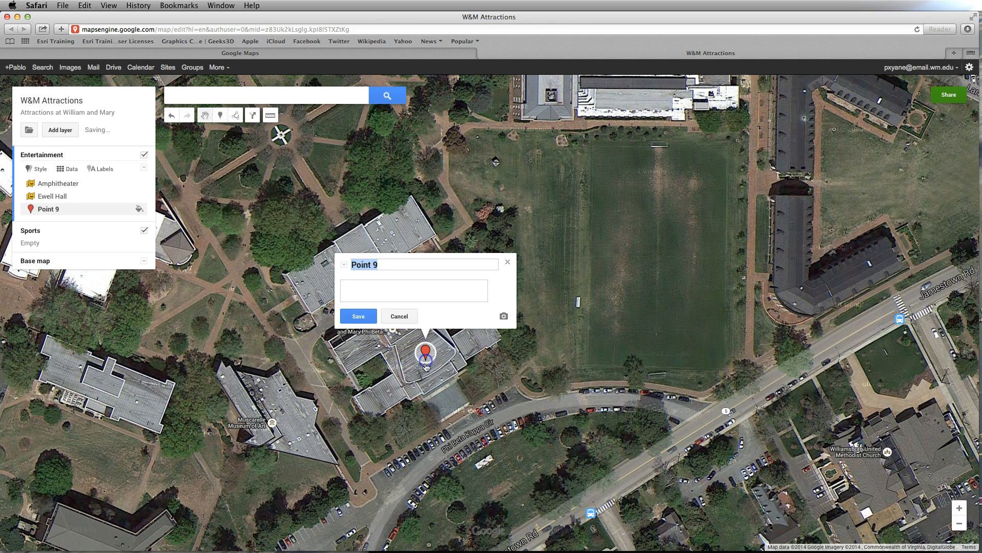
# - Title the new marker "Phi Beta Kappa Hall", give it the description "Fantastic Plays!" and save it
pyautogui.click(401, 251)
pyautogui.write('Phi')
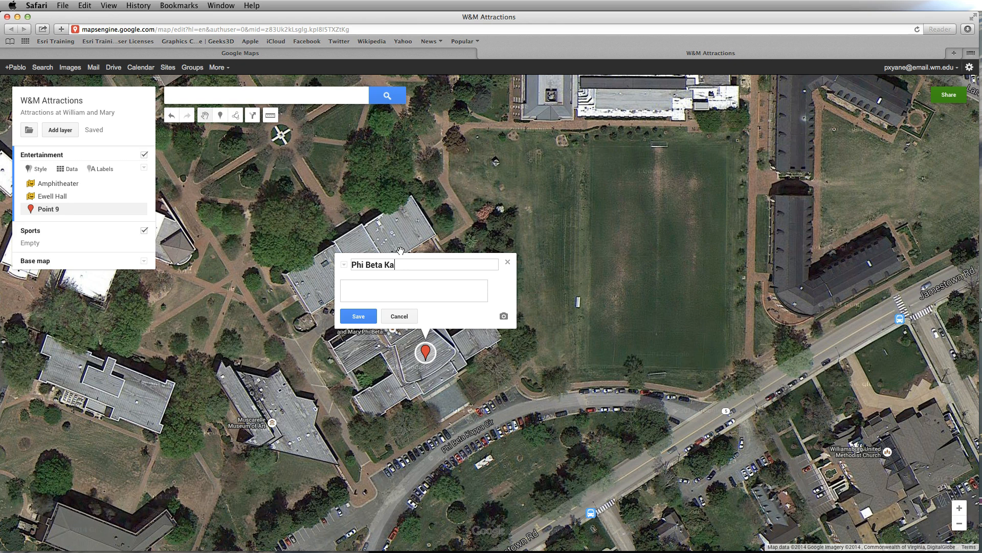
pyautogui.write('Beta Kappa Hall')
pyautogui.click(383, 285)
pyautogui.write('Fantastic Plays!')
pyautogui.click(426, 242)
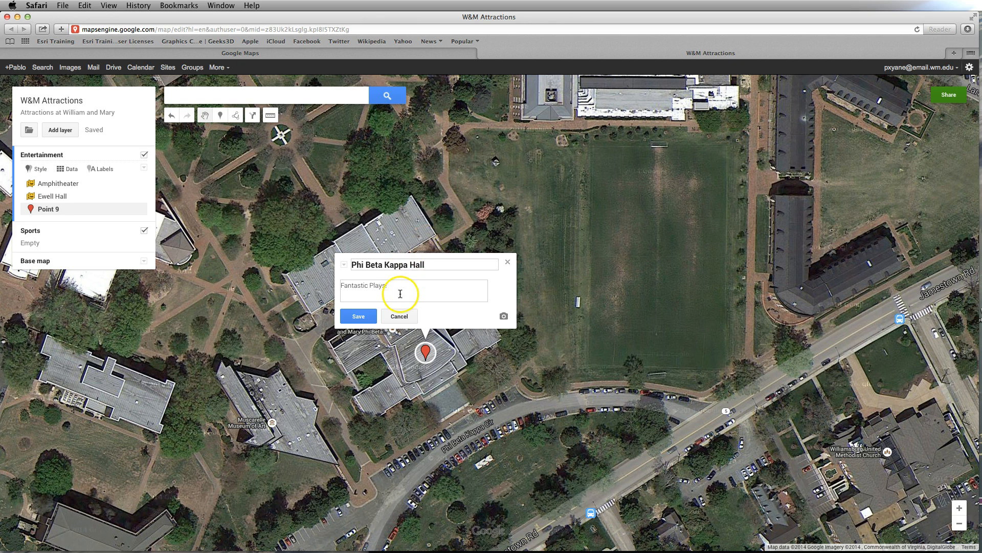
pyautogui.click(358, 316)
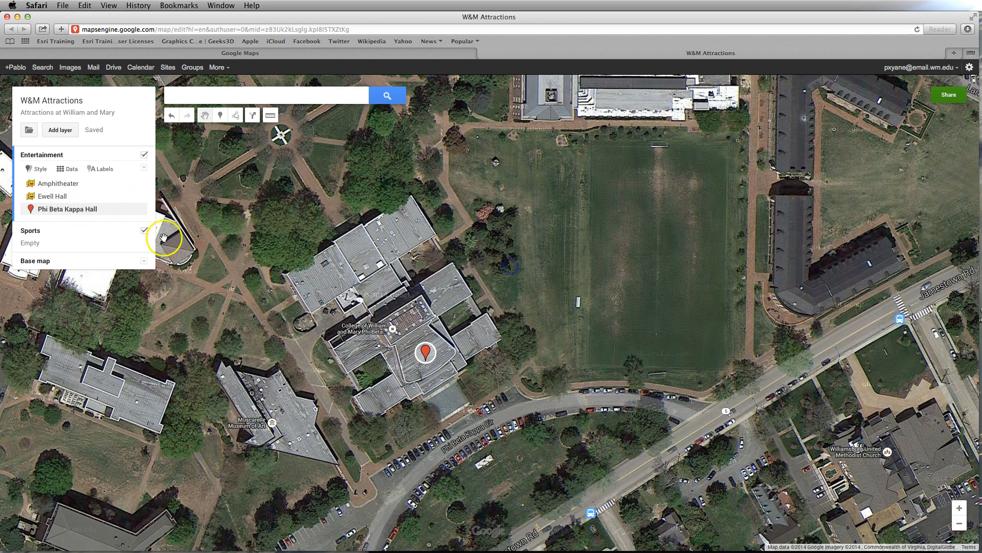
# - Switch the Phi Beta Kappa Hall marker to the same yellow theater masks icon and close its details
pyautogui.click(140, 209)
pyautogui.click(54, 277)
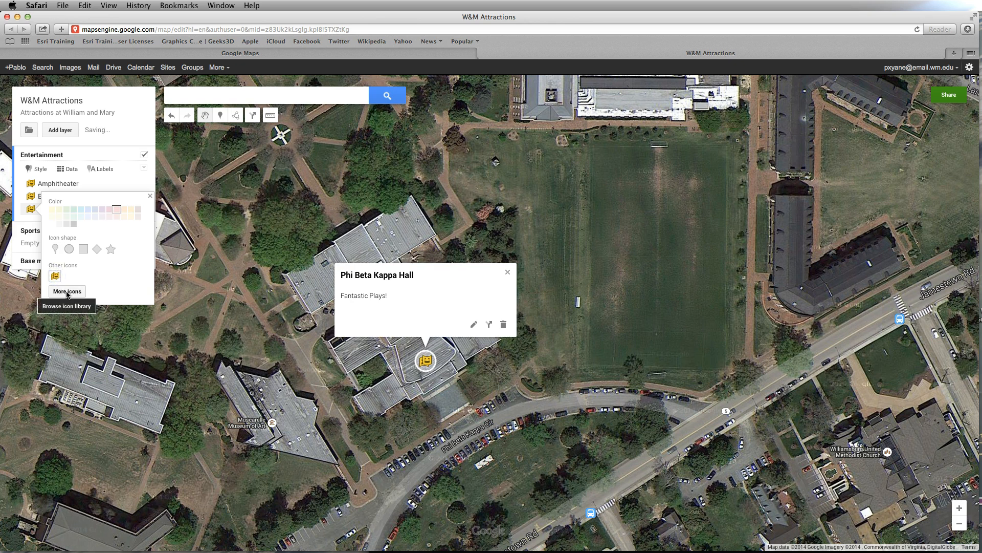
pyautogui.click(511, 271)
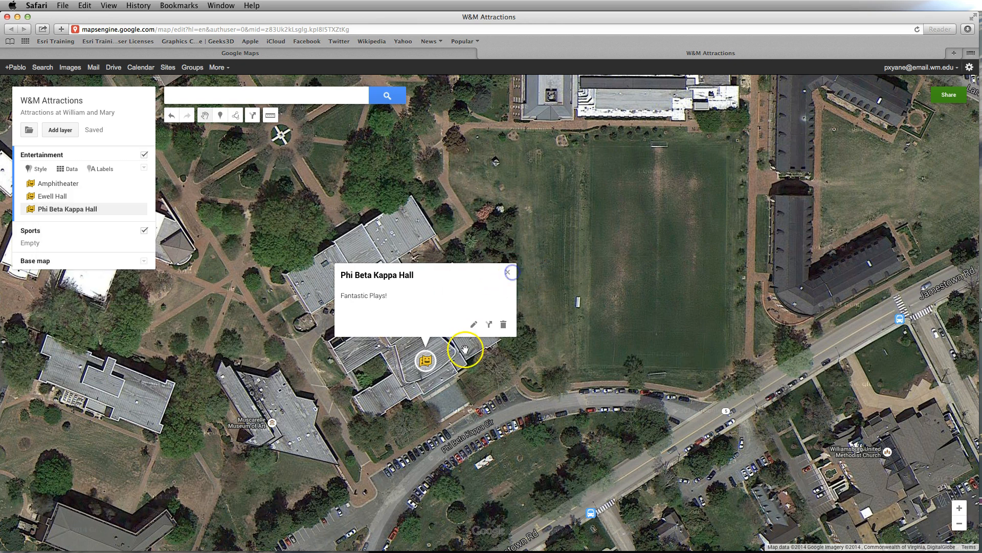
pyautogui.click(511, 271)
# - Start editing the Phi Beta Kappa Hall marker and search for images to add with "PBK William and Mary"
pyautogui.scroll(-5, 549, 338)
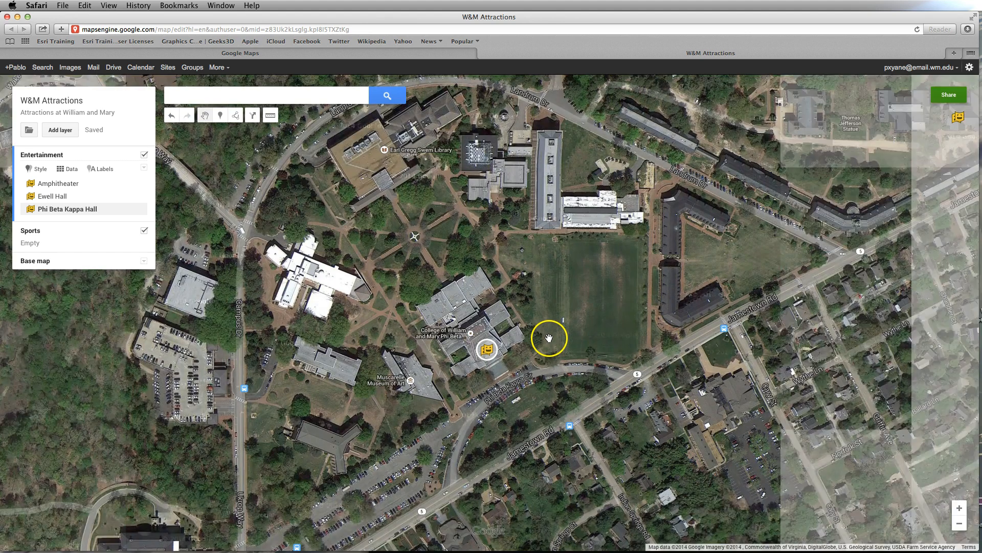
pyautogui.scroll(-2, 549, 338)
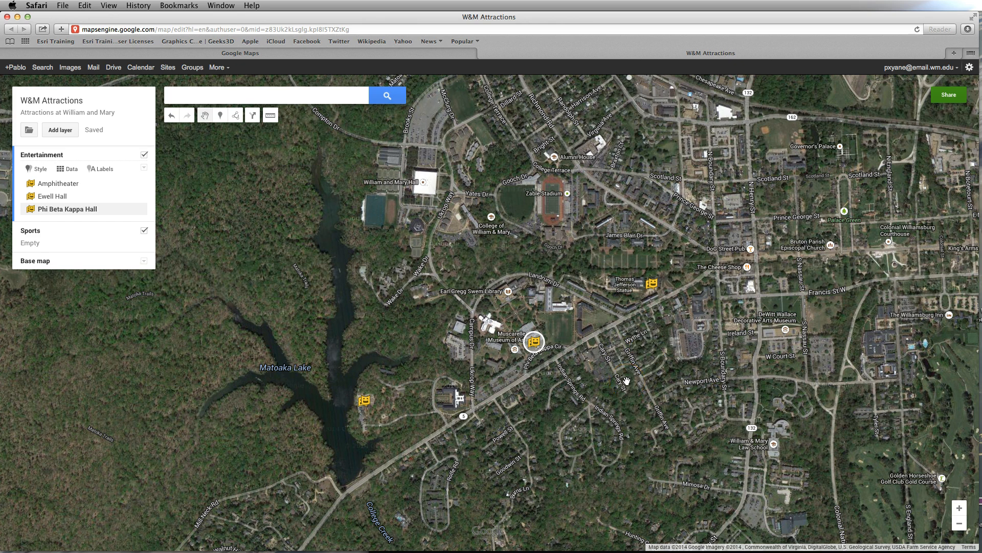
pyautogui.hotkey('alt', 'p')
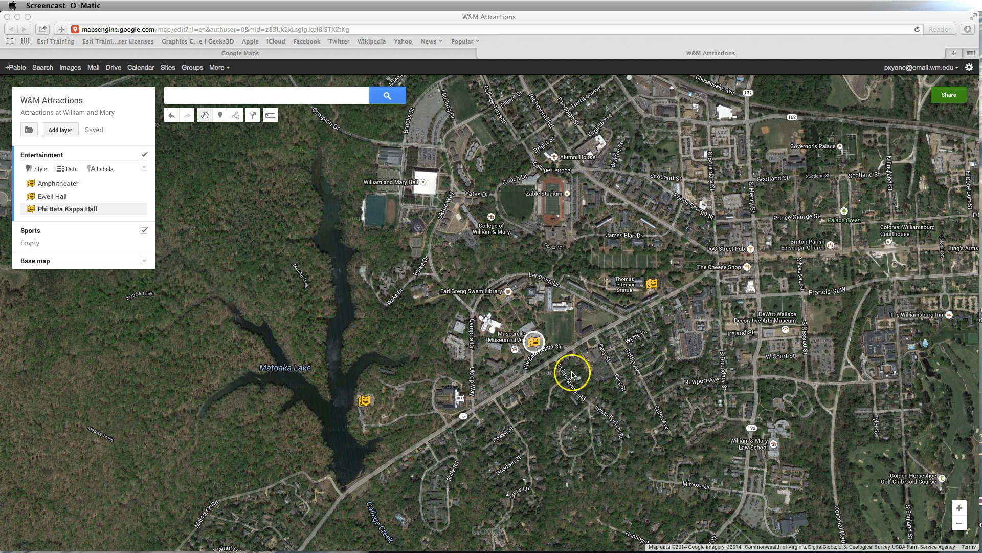
pyautogui.click(535, 343)
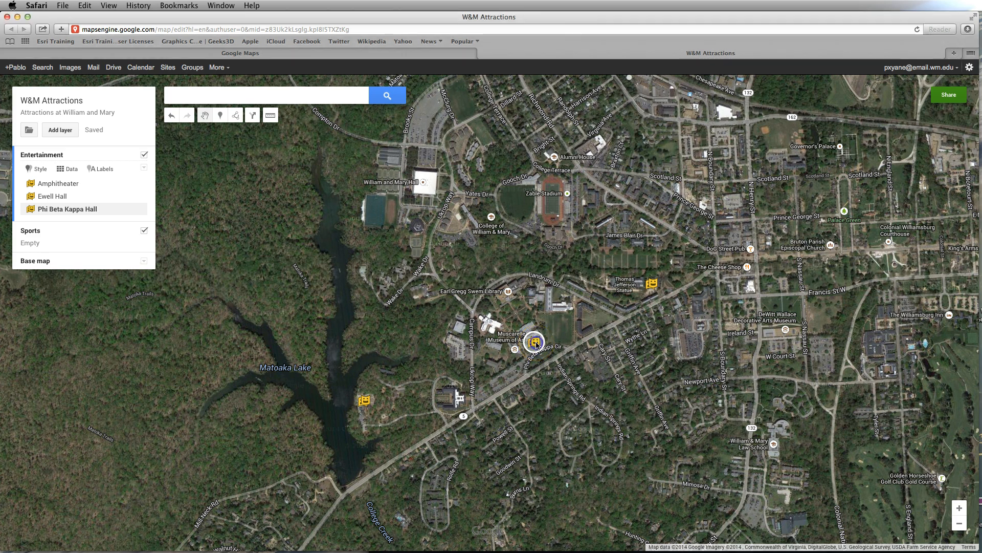
pyautogui.click(533, 342)
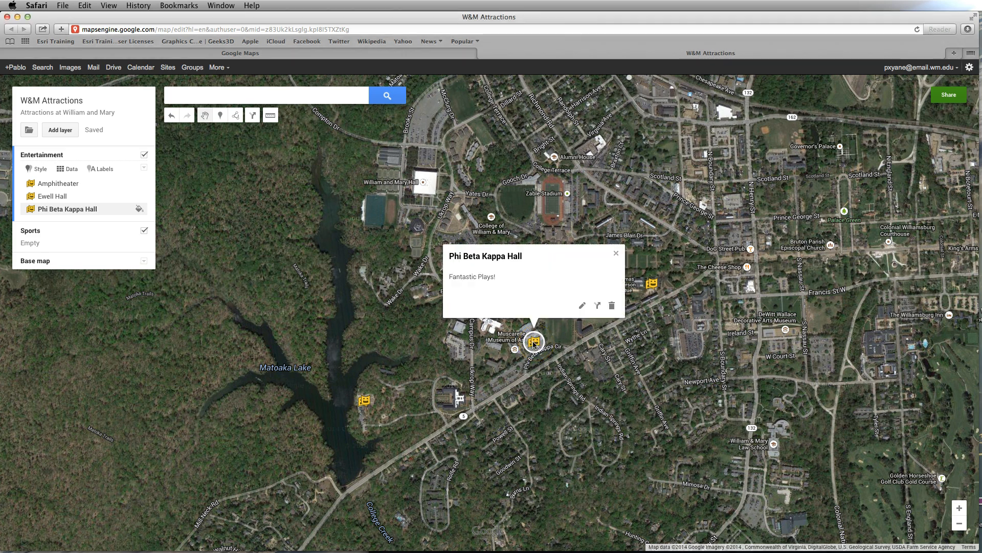
pyautogui.click(582, 308)
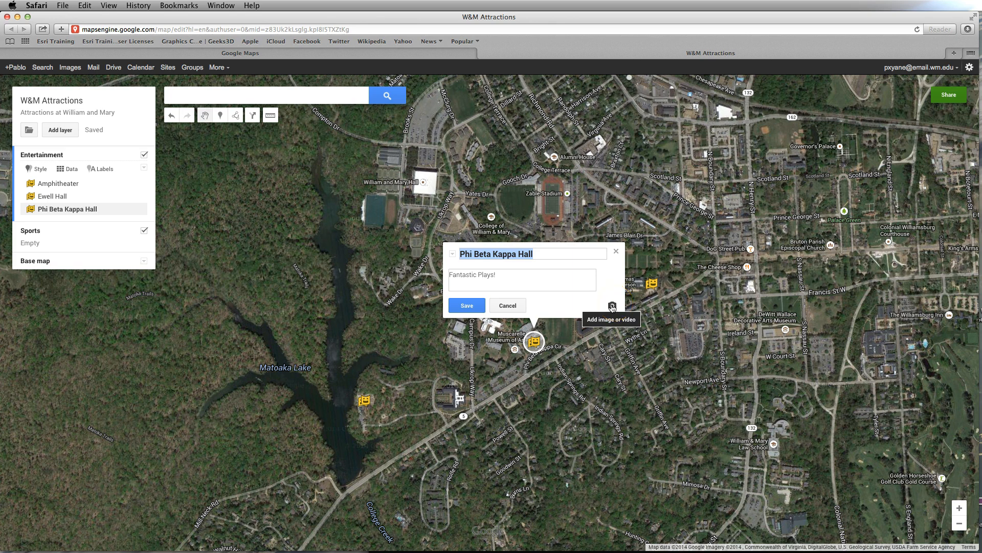
pyautogui.click(613, 308)
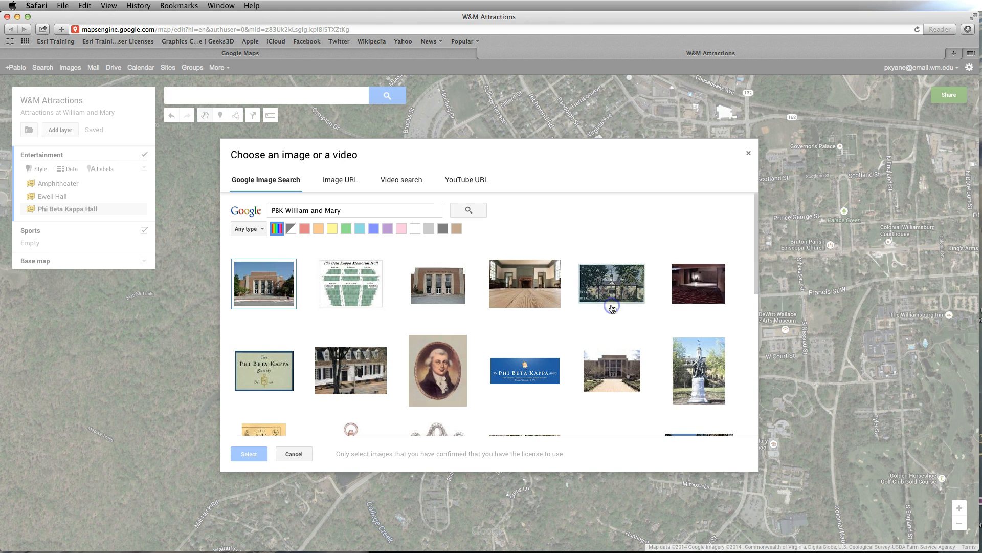
# - Attach the first result, the photo of the brick hall's front entrance, to the Phi Beta Kappa Hall marker and save it
pyautogui.click(244, 299)
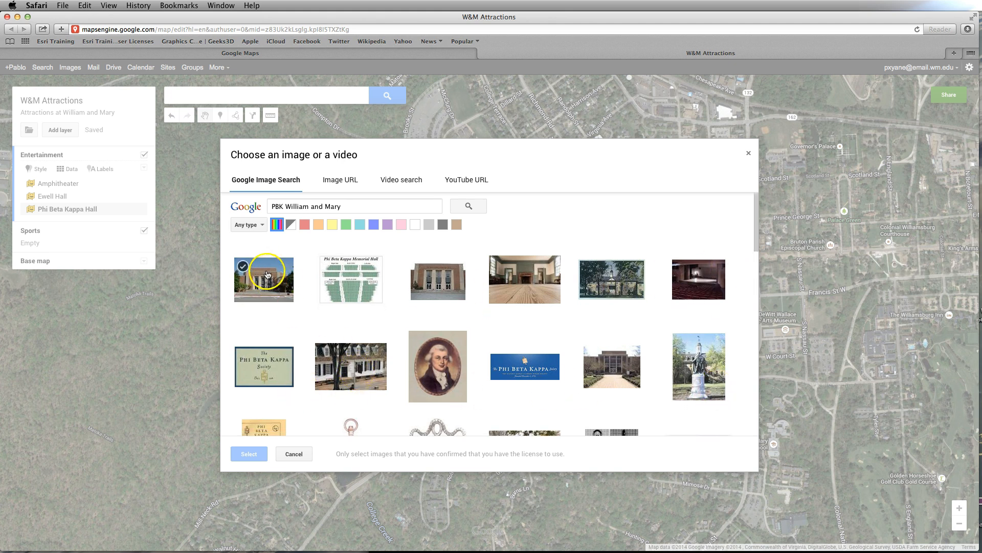
pyautogui.click(267, 277)
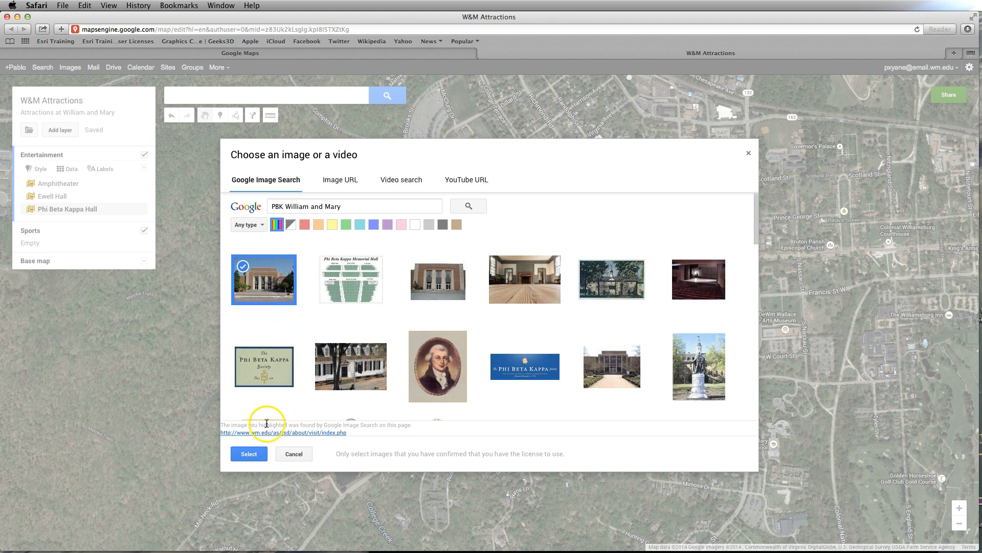
pyautogui.click(251, 455)
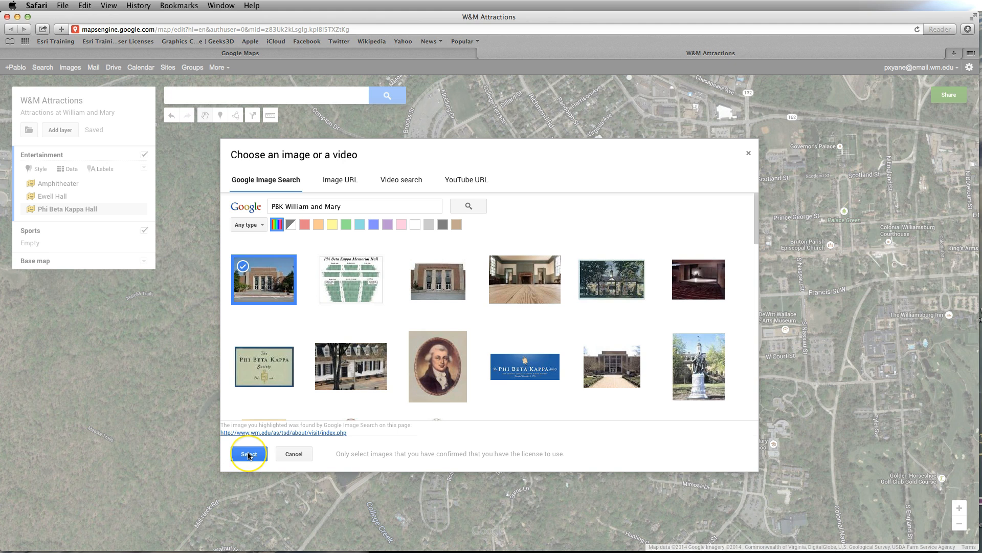
pyautogui.click(249, 455)
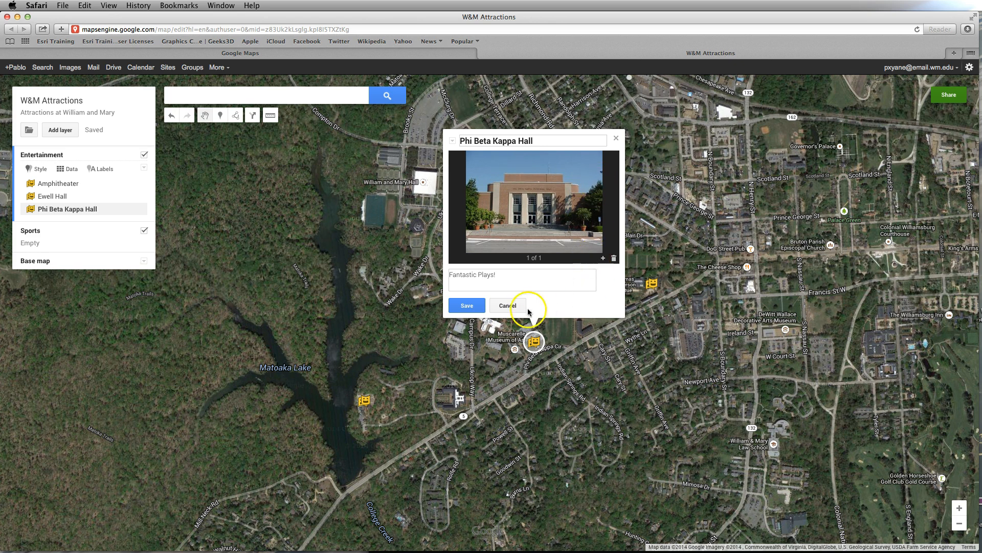
pyautogui.click(464, 306)
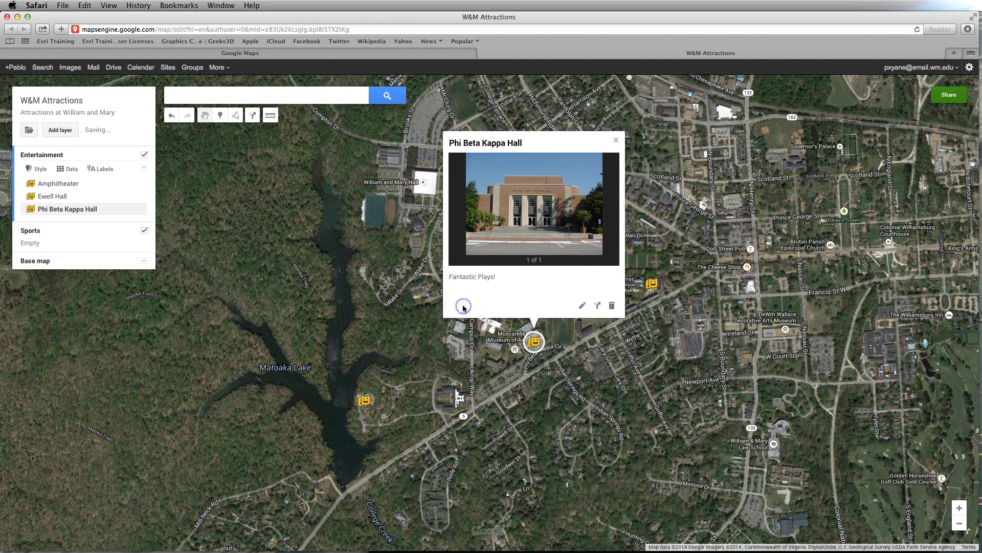
# - Reopen the Phi Beta Kappa Hall marker on the map to check its photo, and close its details again
pyautogui.click(537, 401)
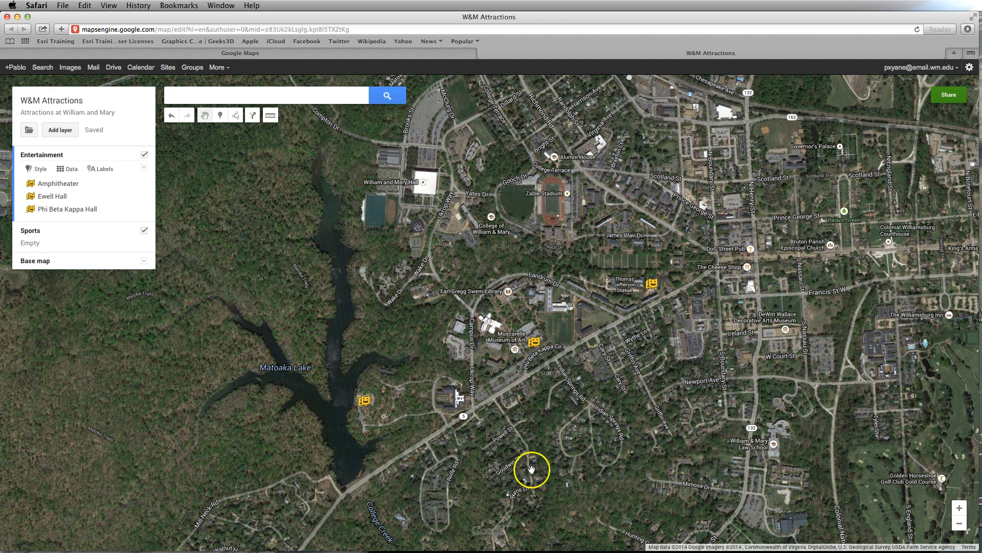
pyautogui.click(537, 345)
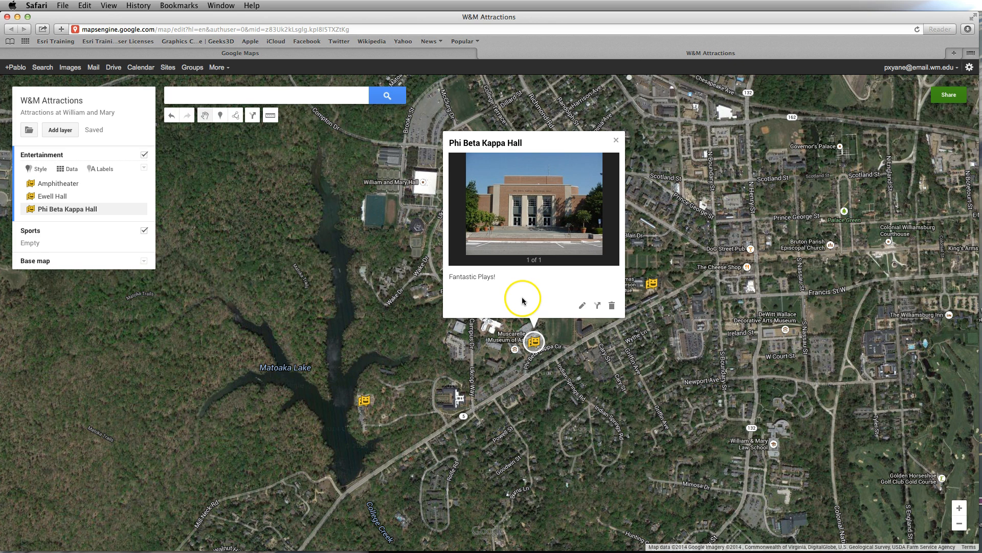
pyautogui.click(616, 140)
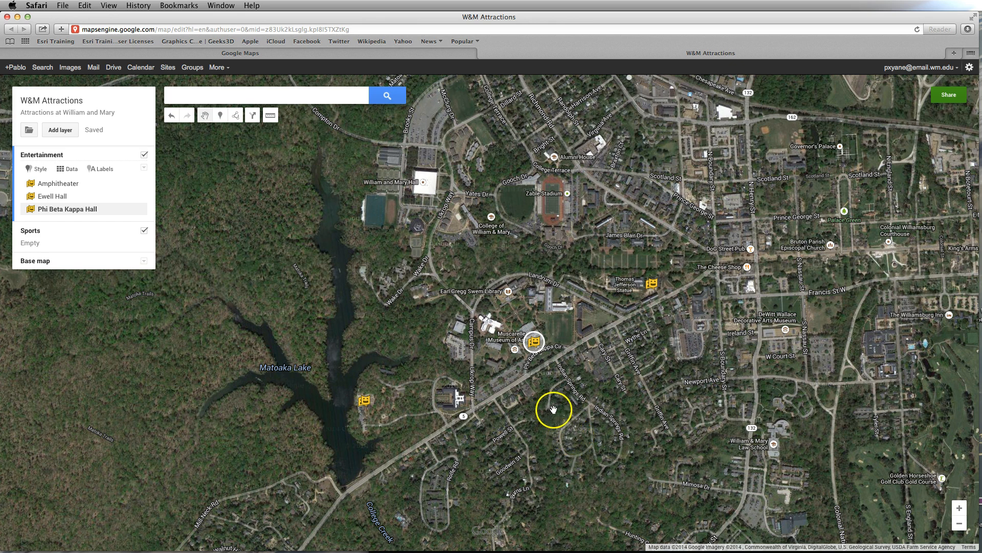
# - Start editing the Ewell Hall marker and run a video search for "ewell hall william and mary music" to add media
pyautogui.click(651, 285)
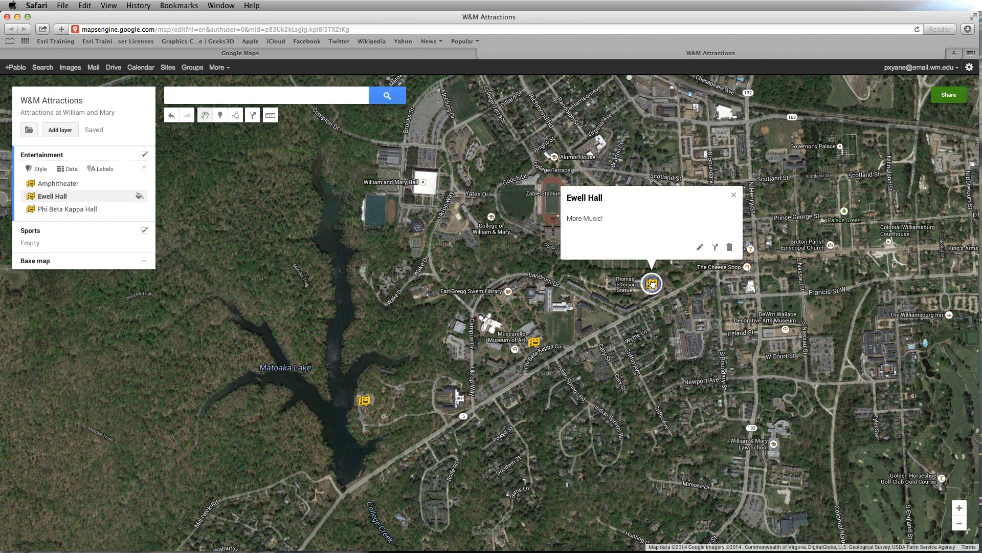
pyautogui.click(700, 249)
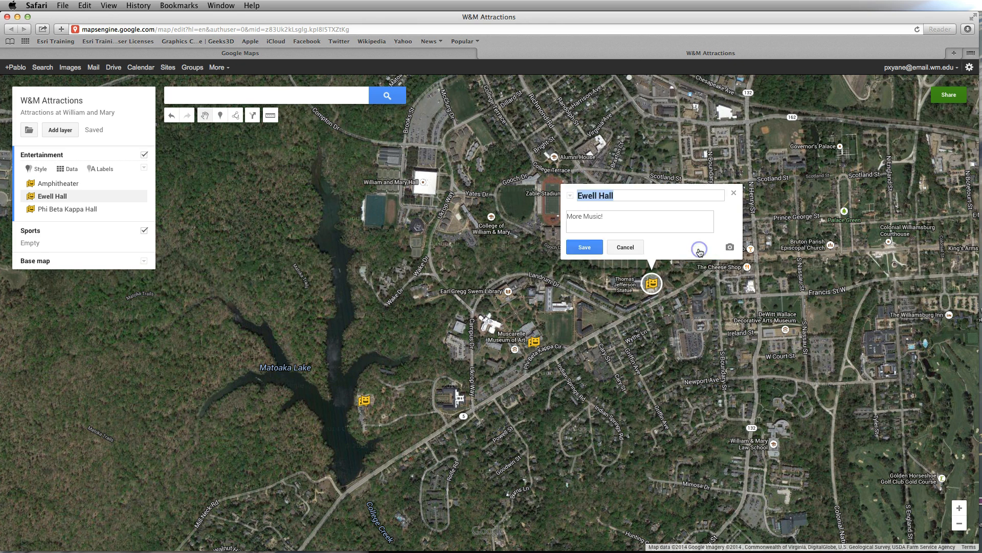
pyautogui.click(730, 248)
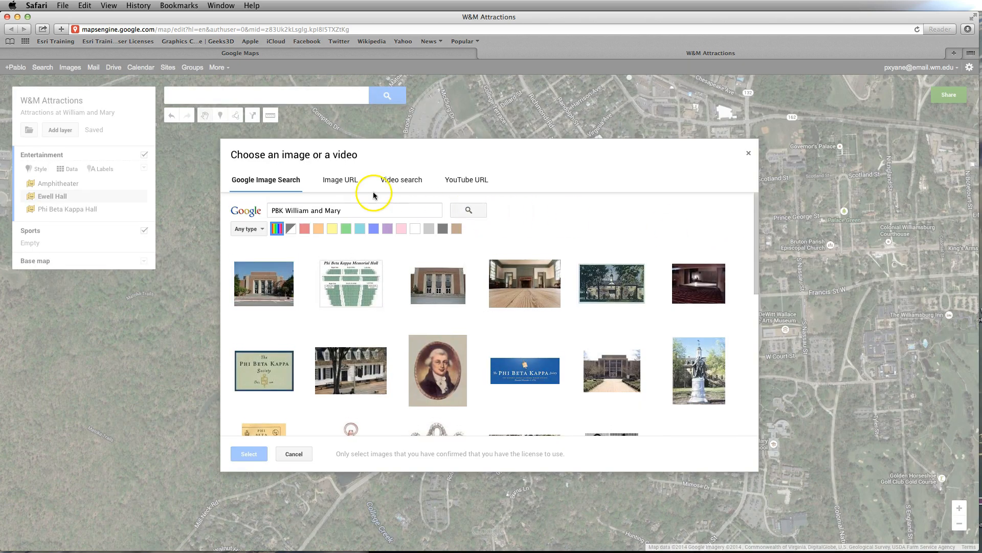
pyautogui.click(419, 181)
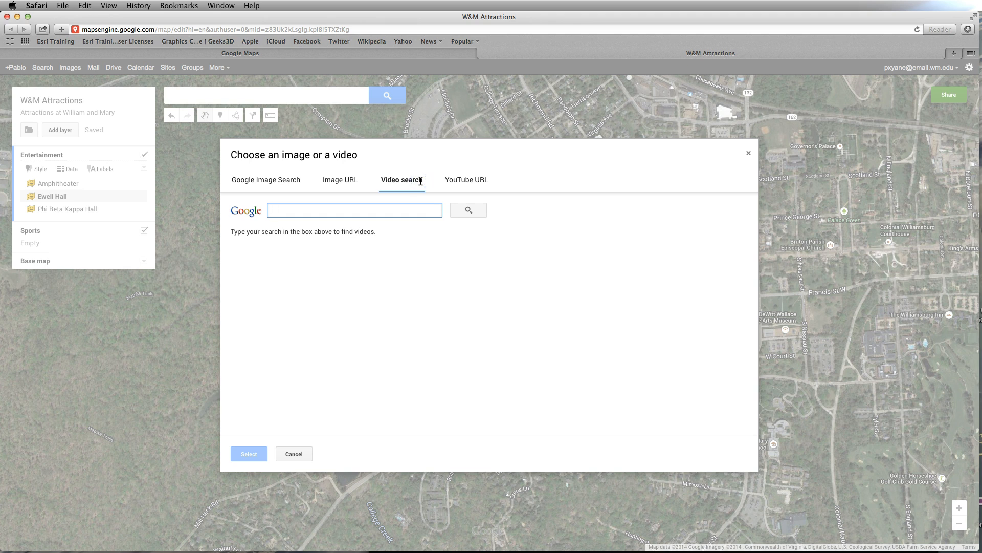
pyautogui.click(477, 186)
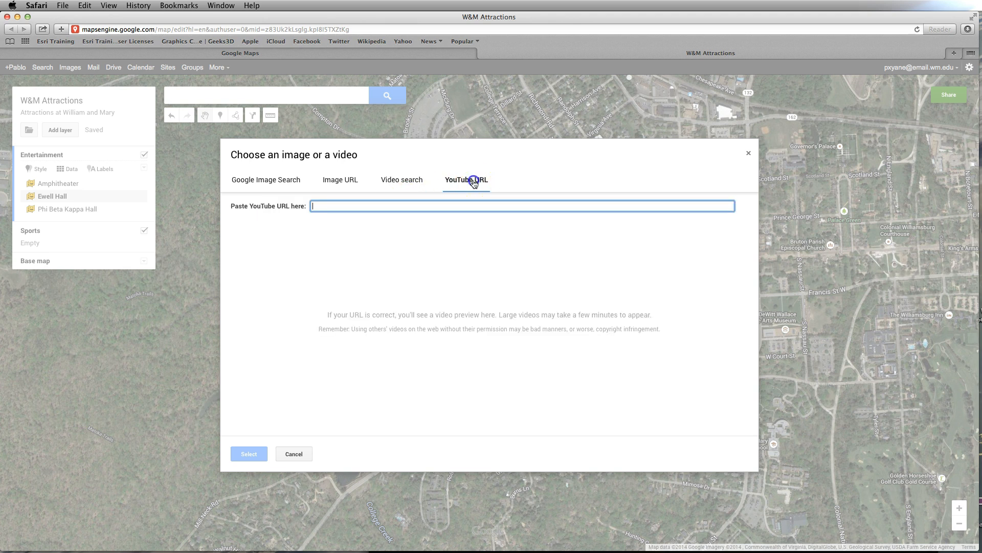
pyautogui.click(401, 180)
pyautogui.click(299, 210)
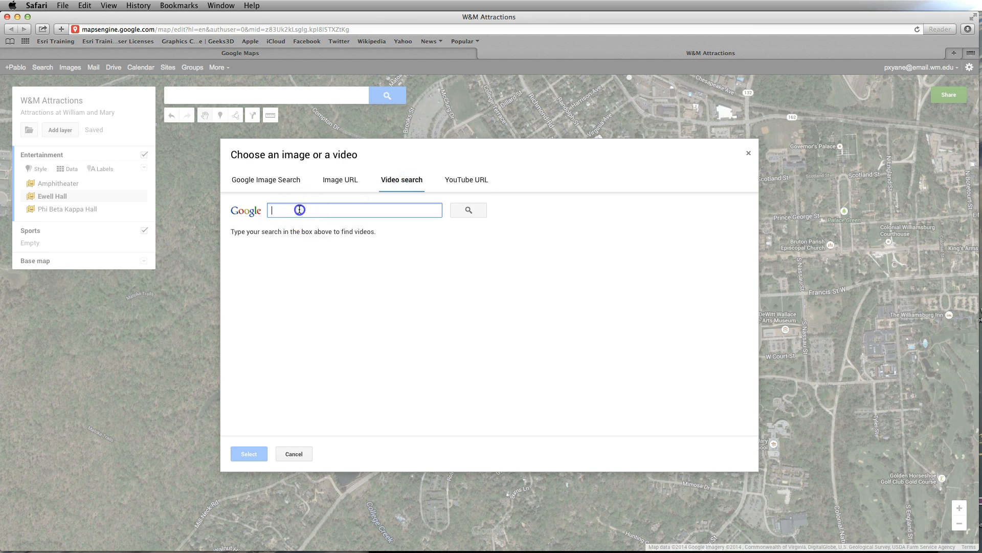
pyautogui.write('ewell hall william and mary mu')
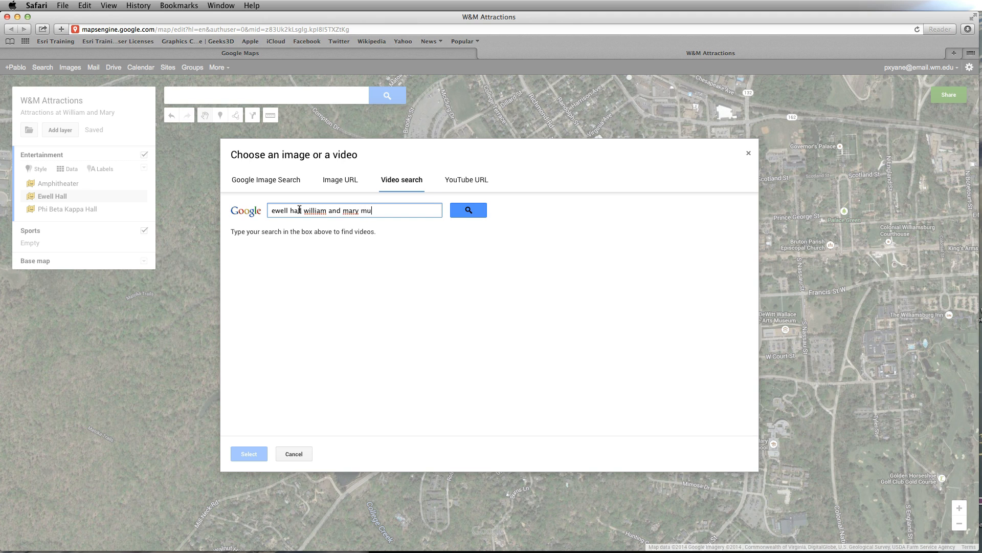
pyautogui.press('Return')
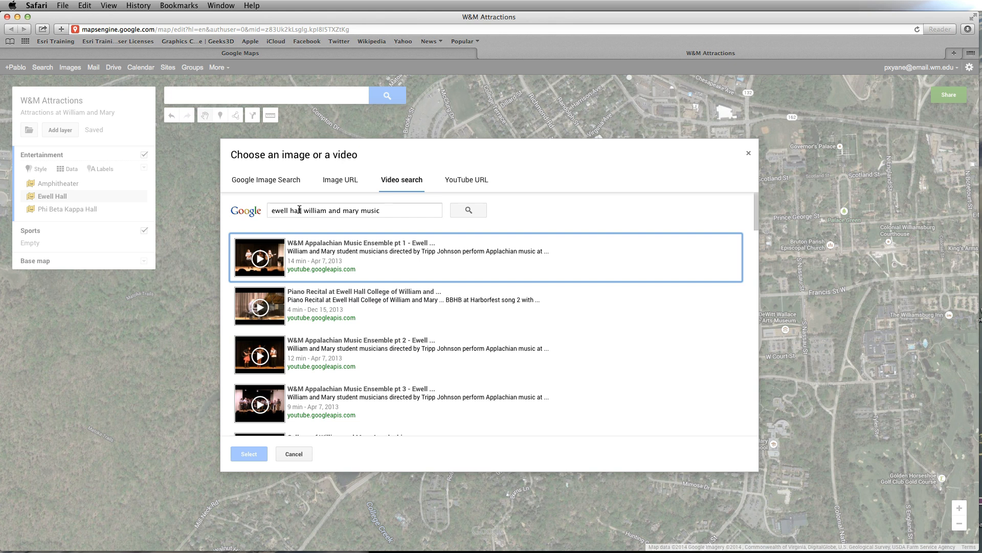
# - Browse the video results and add the 53-second "College of William and Mary Appalachian ..." video from Nov 17, 2012 to the marker
pyautogui.click(330, 263)
pyautogui.scroll(-1, 344, 281)
pyautogui.scroll(-5, 345, 287)
pyautogui.scroll(7, 345, 287)
pyautogui.click(249, 454)
pyautogui.scroll(-5, 297, 406)
pyautogui.scroll(-4, 297, 406)
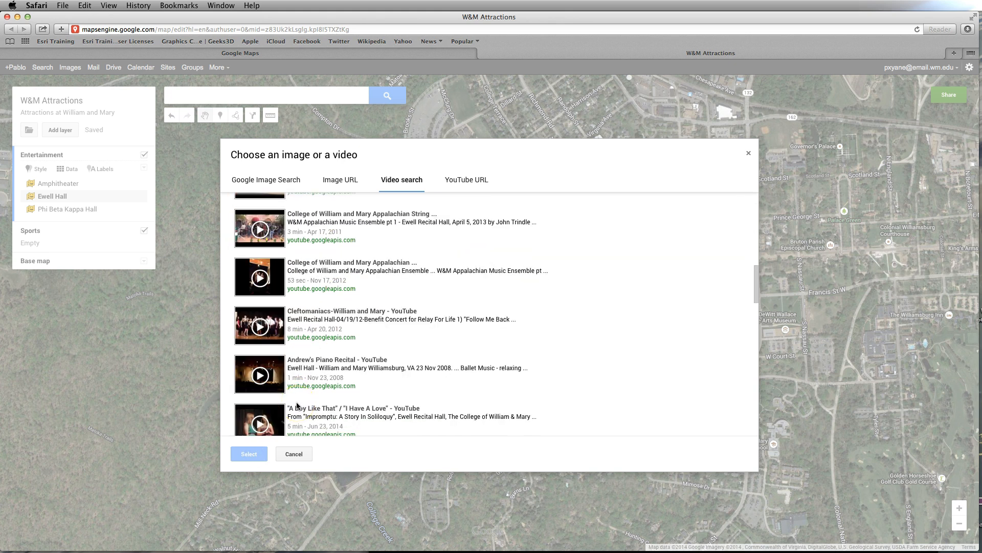
pyautogui.click(330, 270)
pyautogui.click(235, 454)
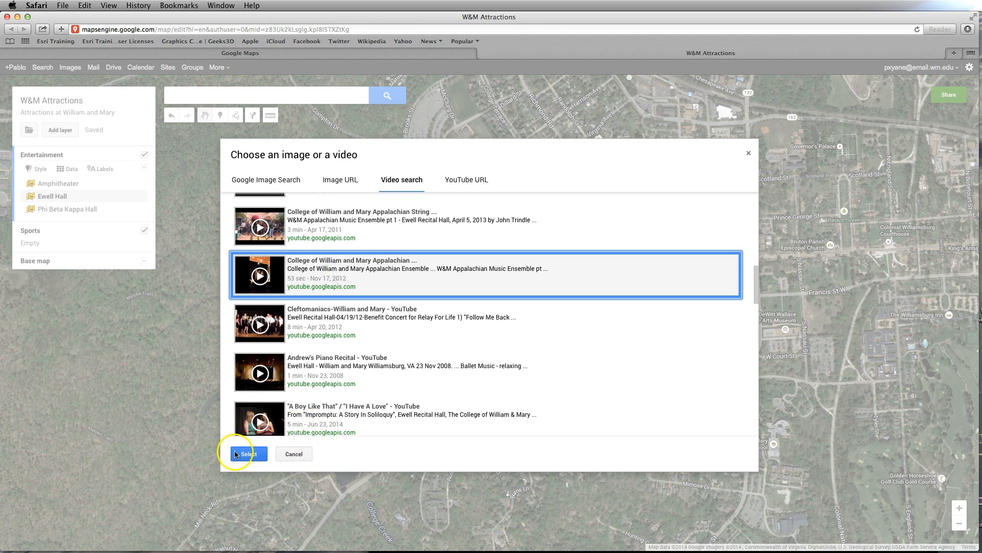
pyautogui.click(245, 455)
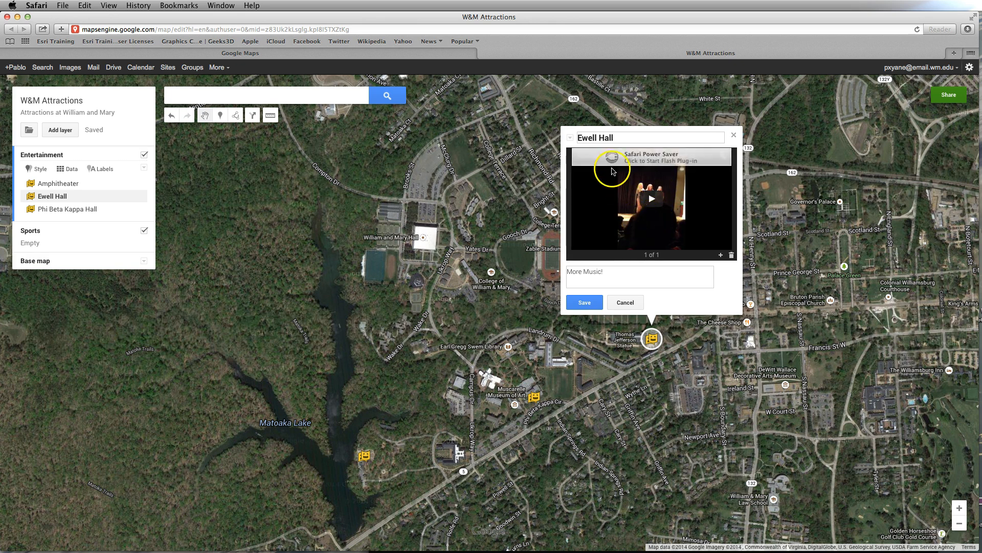
# - Play a few seconds of the video embedded in the Ewell Hall marker and pause it
pyautogui.click(650, 202)
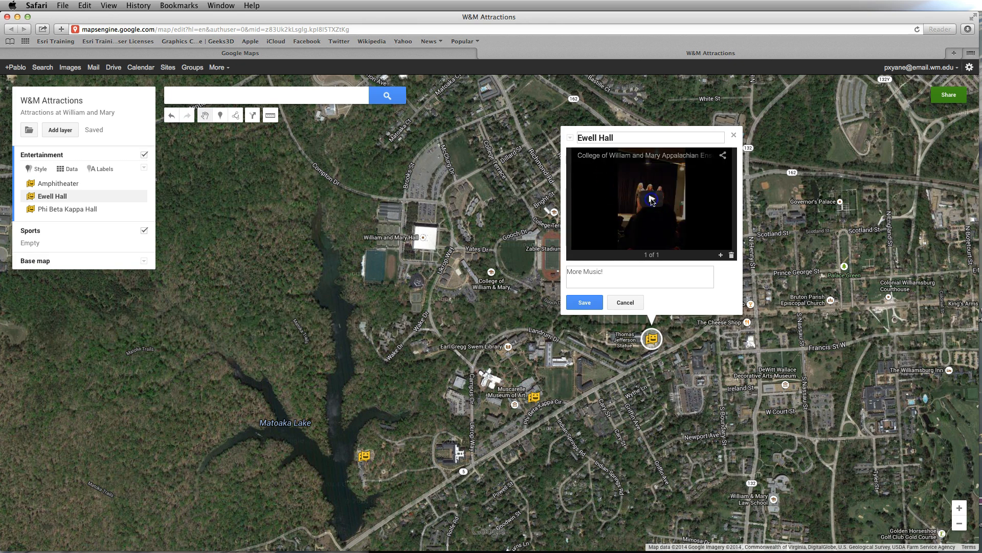
pyautogui.click(652, 201)
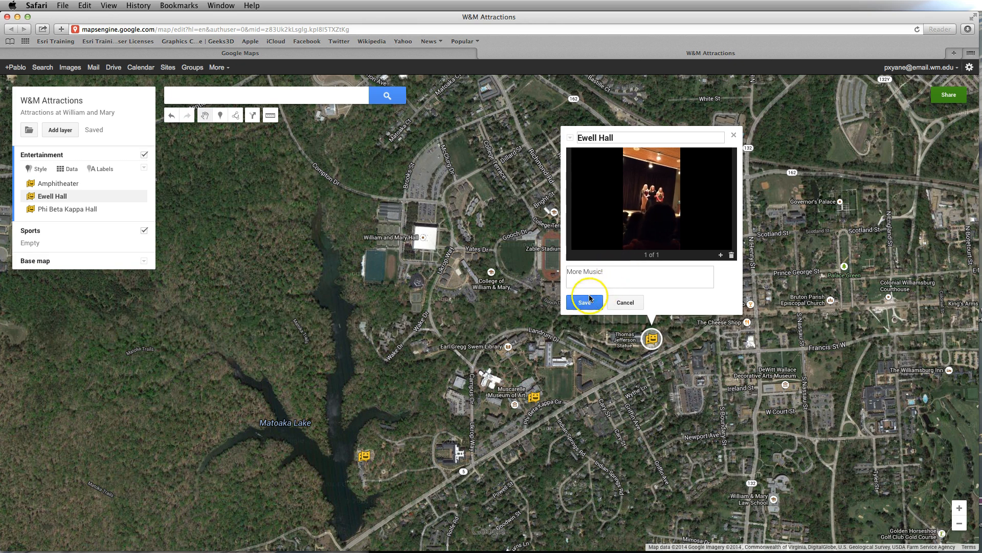
pyautogui.click(586, 244)
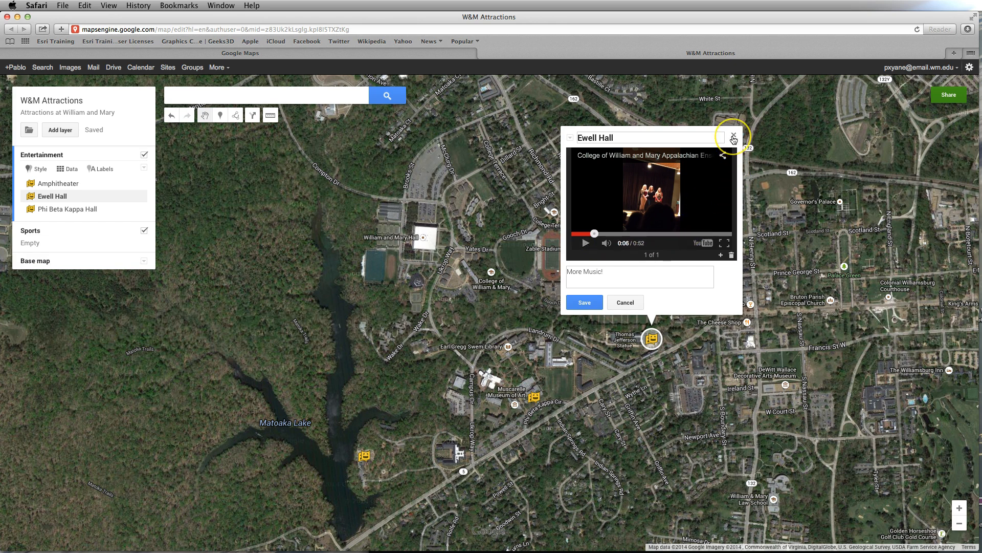
# - Save the Ewell Hall marker with its video and close its details
pyautogui.click(591, 303)
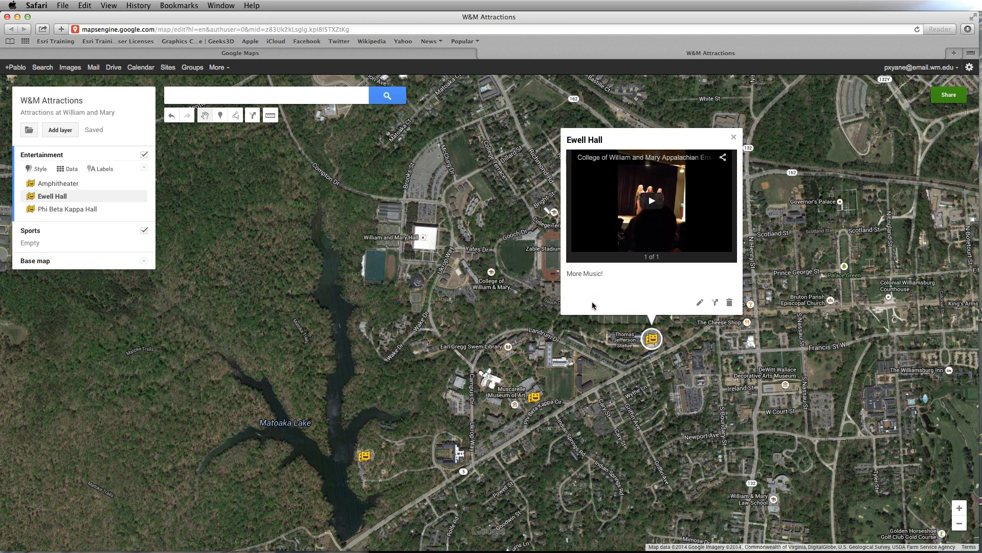
pyautogui.click(733, 137)
pyautogui.moveTo(9, 448)
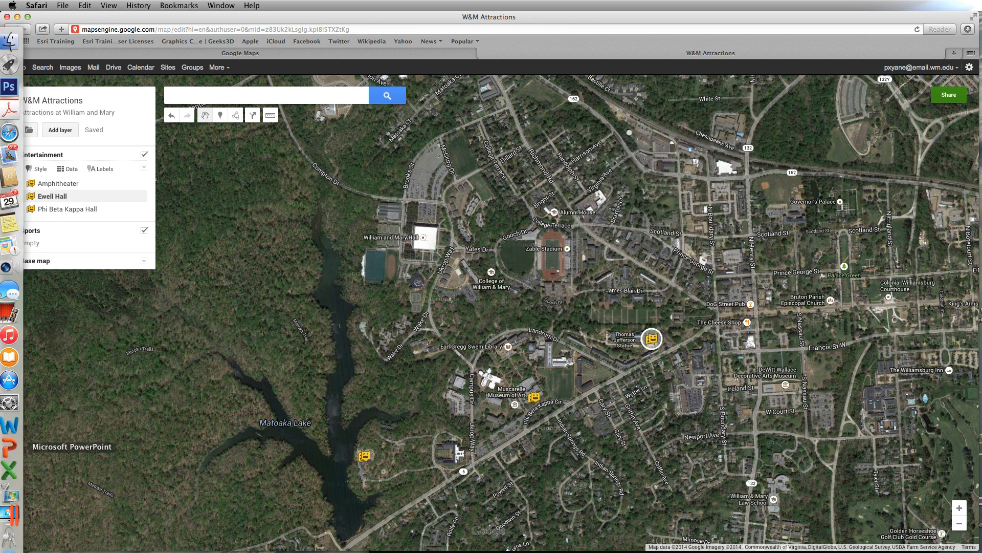
pyautogui.click(716, 378)
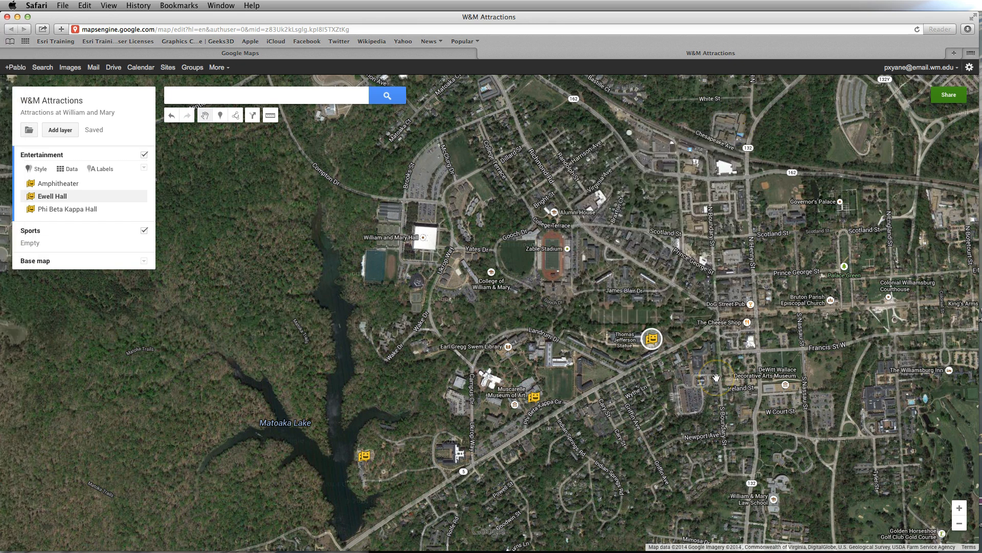